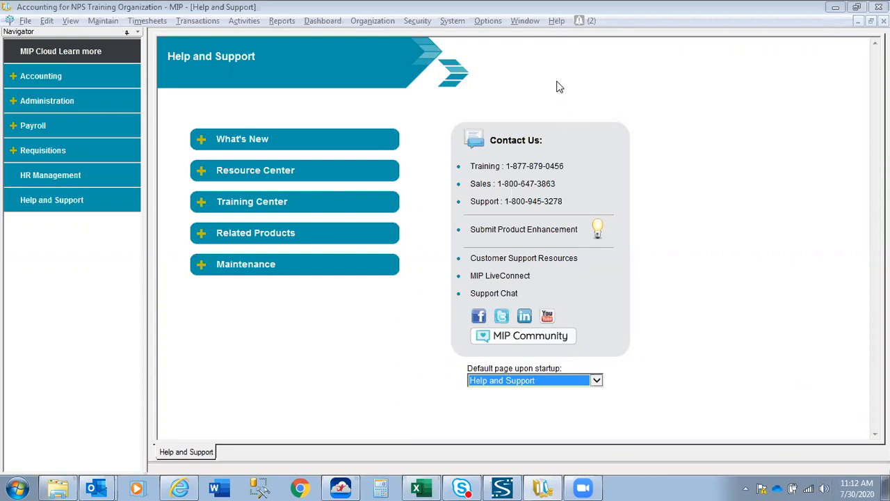
- Open the Statement of Revenues and Expenditures report and load the saved R&E Report
left_click(283, 23)
mouse_move(325, 137)
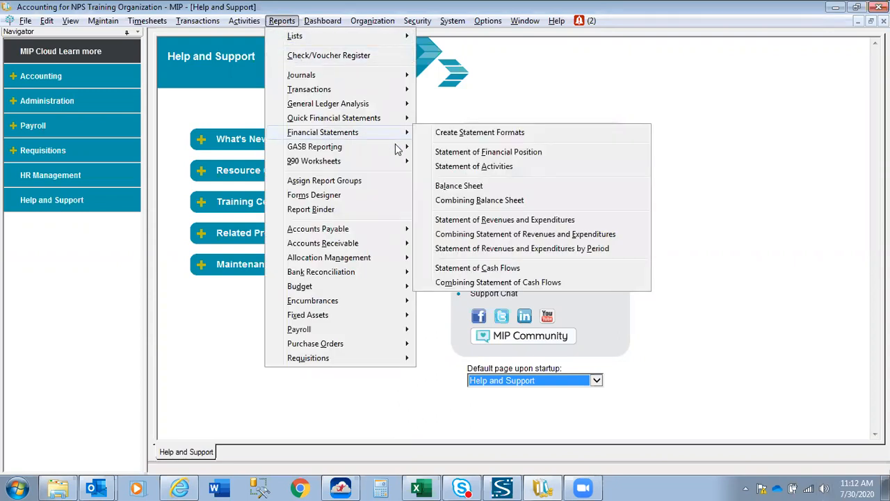
left_click(551, 220)
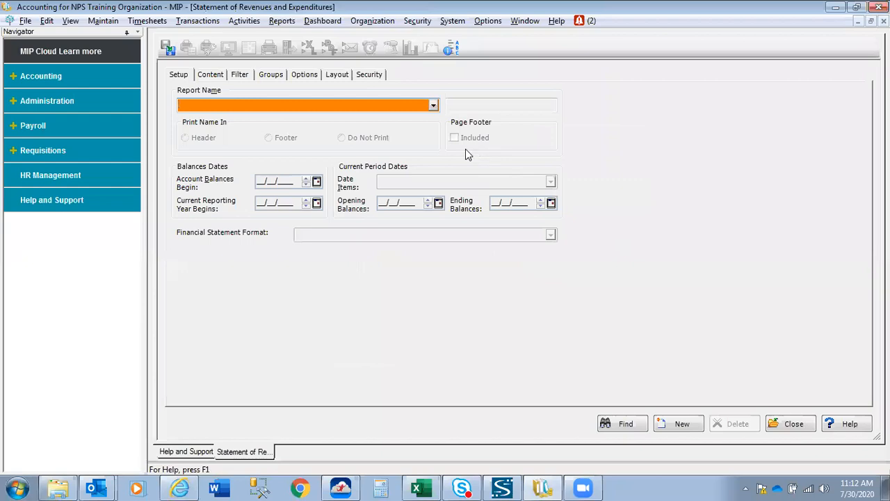
left_click(433, 105)
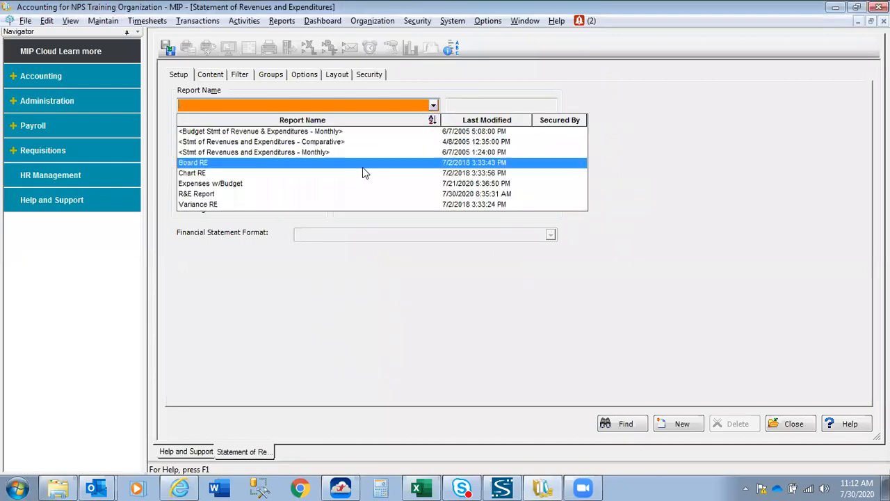
left_click(352, 192)
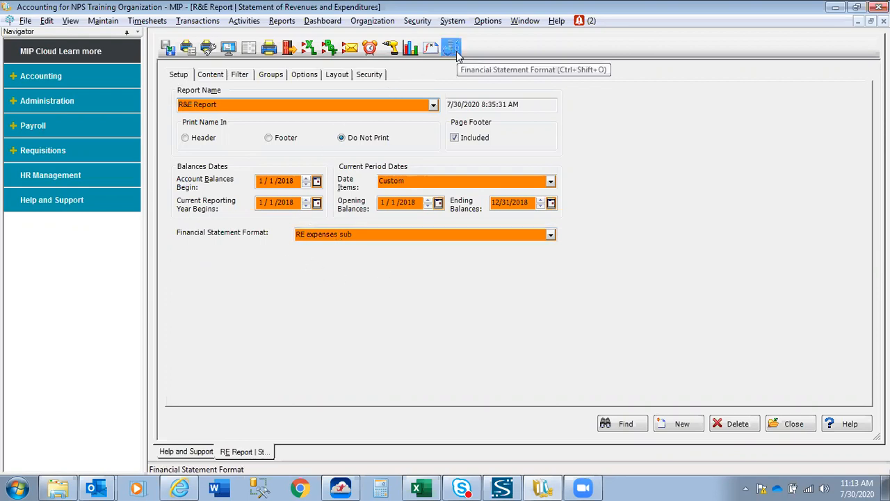
- Open the report's financial statement format in a maximized window and check the available statement types, keeping R/E
left_click(453, 49)
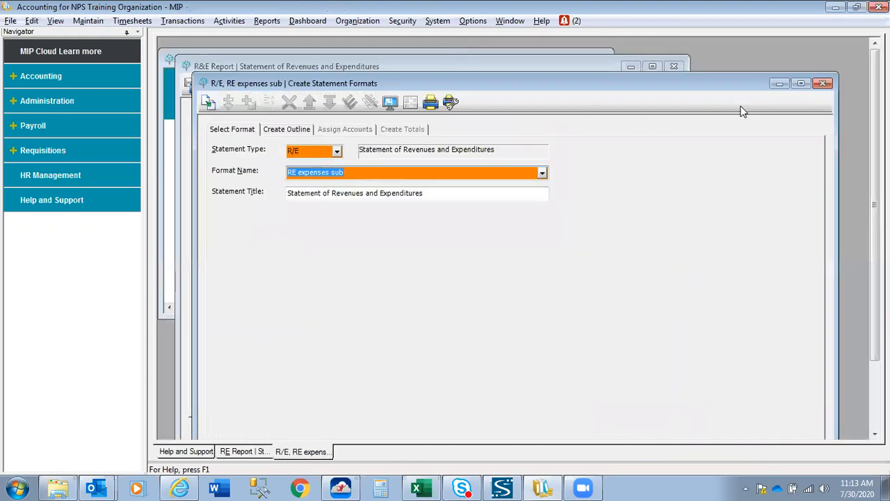
left_click(800, 83)
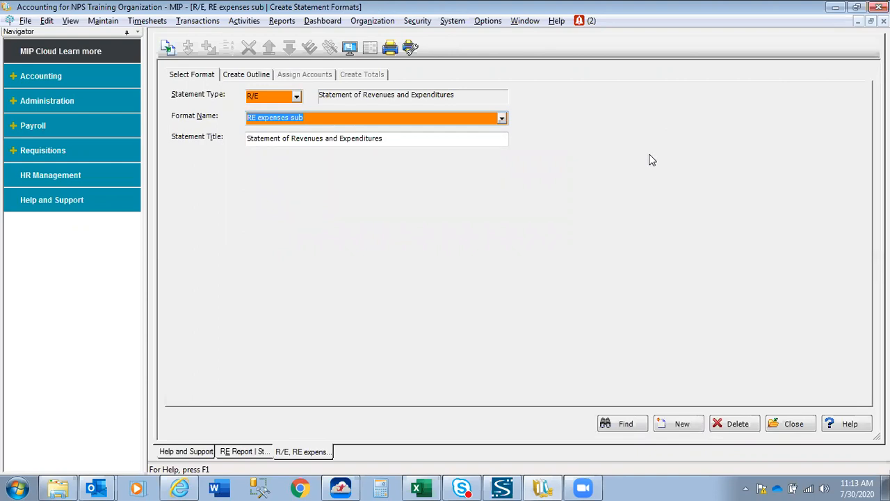
left_click(297, 98)
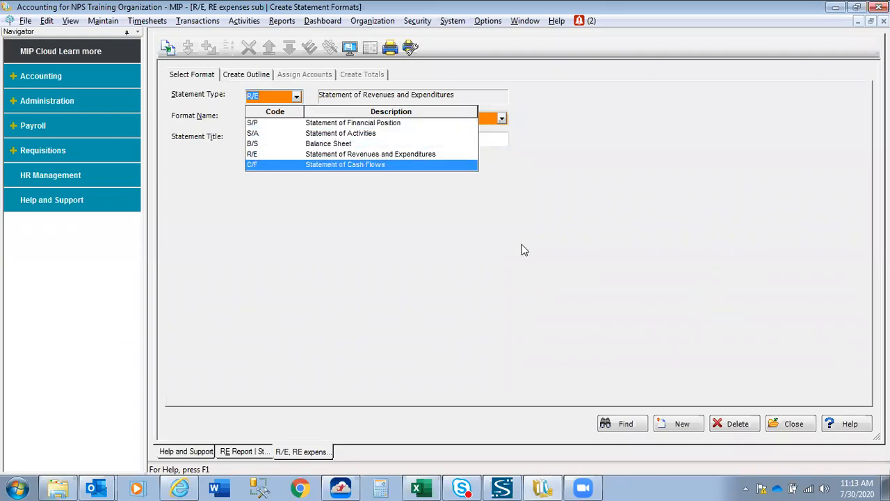
left_click(560, 244)
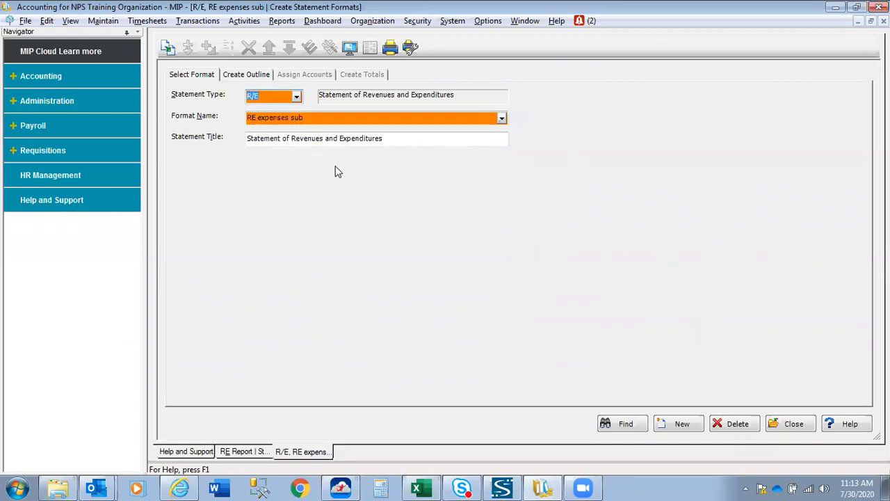
- Expand Revenues in the RE expenses sub format's outline and view the GL accounts assigned to Grant Revenues
left_click(259, 77)
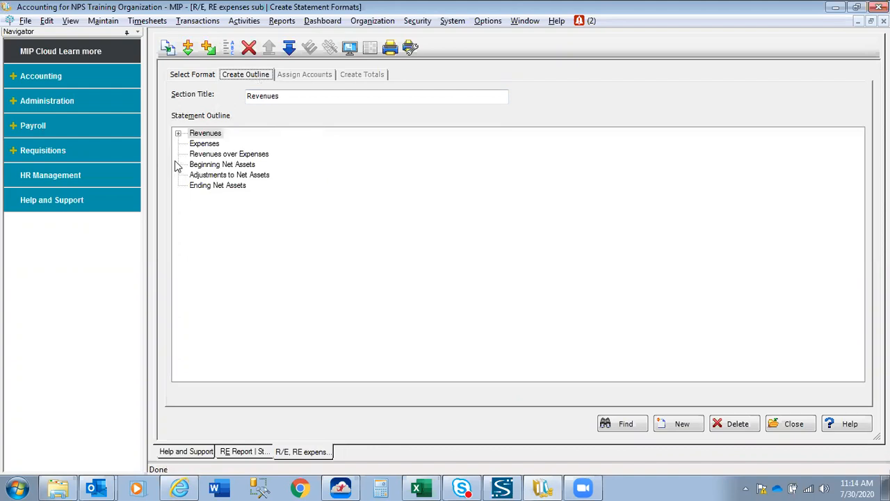
left_click(179, 134)
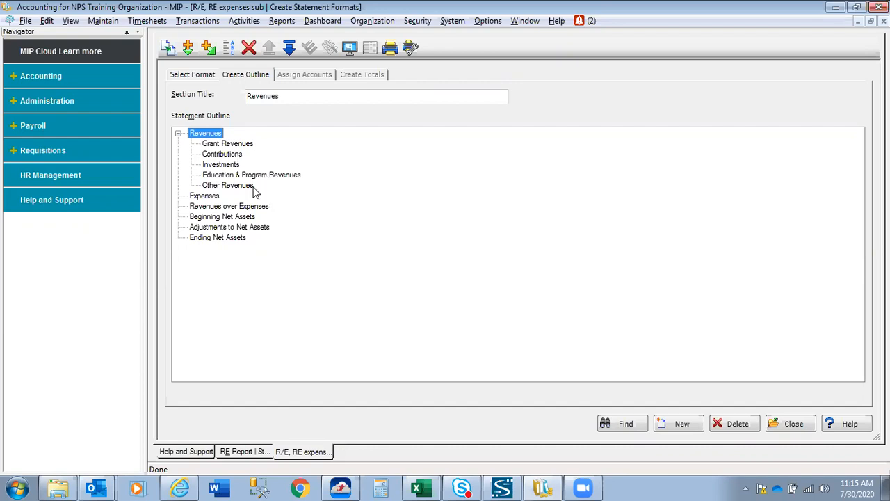
left_click(238, 144)
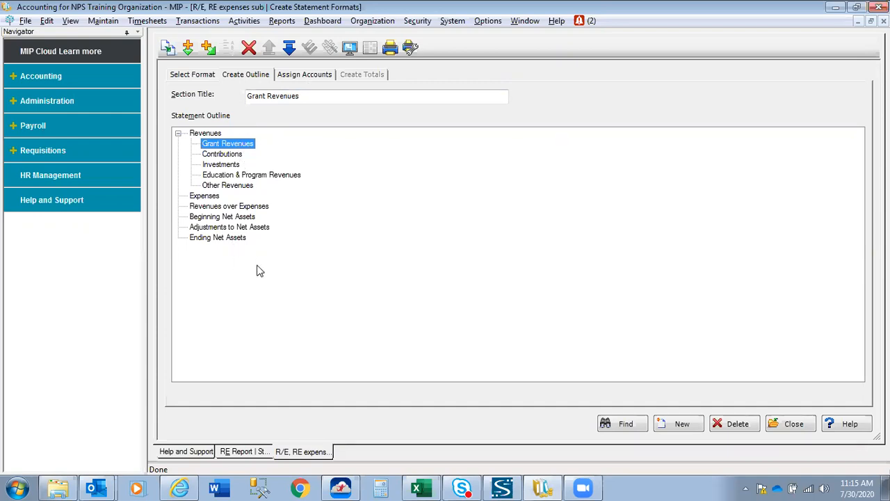
left_click(318, 78)
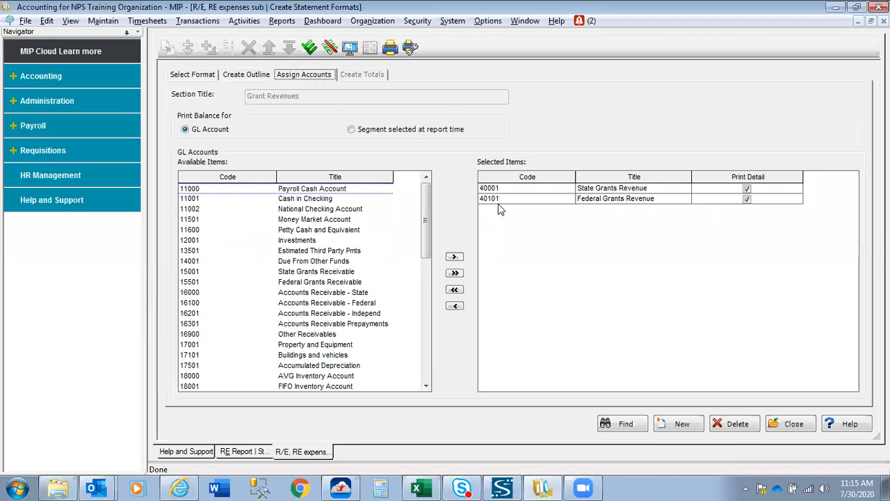
- View the GL accounts assigned to the Contributions section and close the statement format
left_click(249, 74)
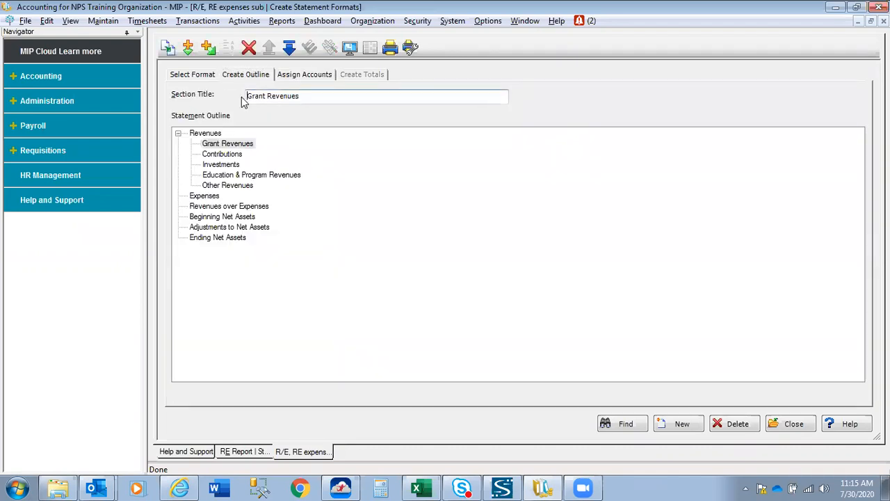
left_click(221, 154)
left_click(316, 75)
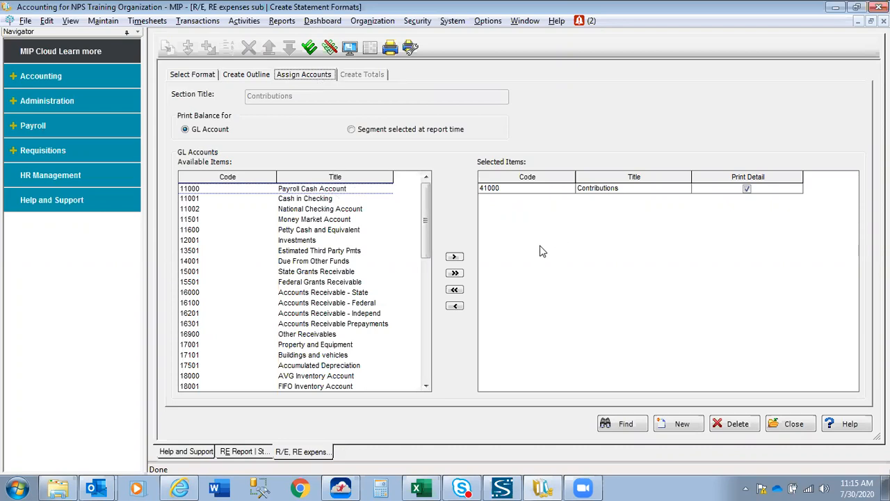
left_click(792, 423)
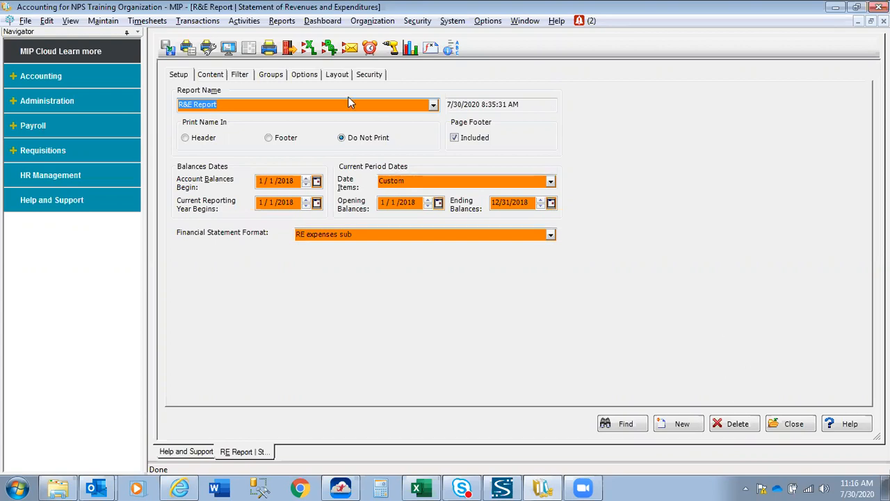
- Check the R&E Report's filter and preview the report on screen through Revenues over Expenses, closing both the preview and the report
left_click(239, 74)
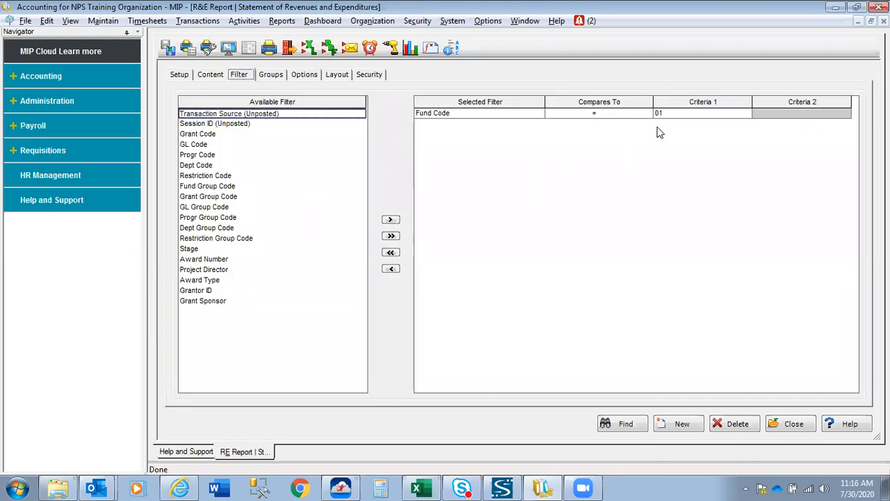
left_click(228, 53)
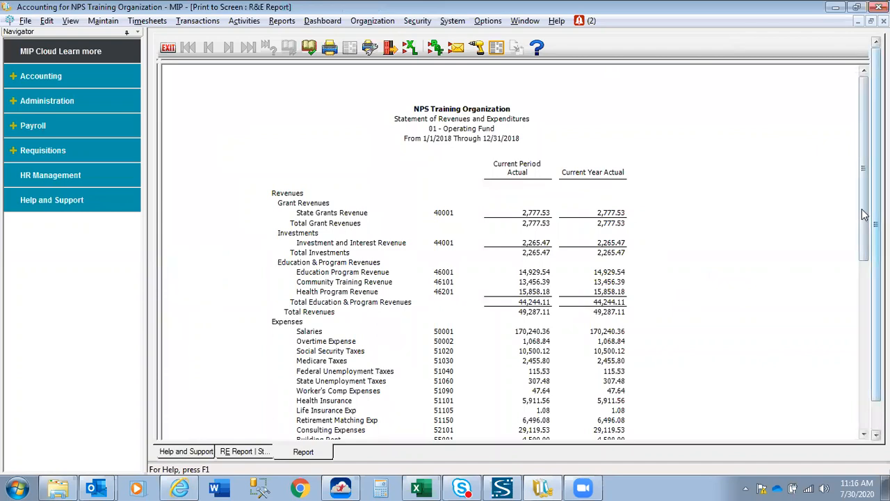
left_click_drag(862, 214, 858, 273)
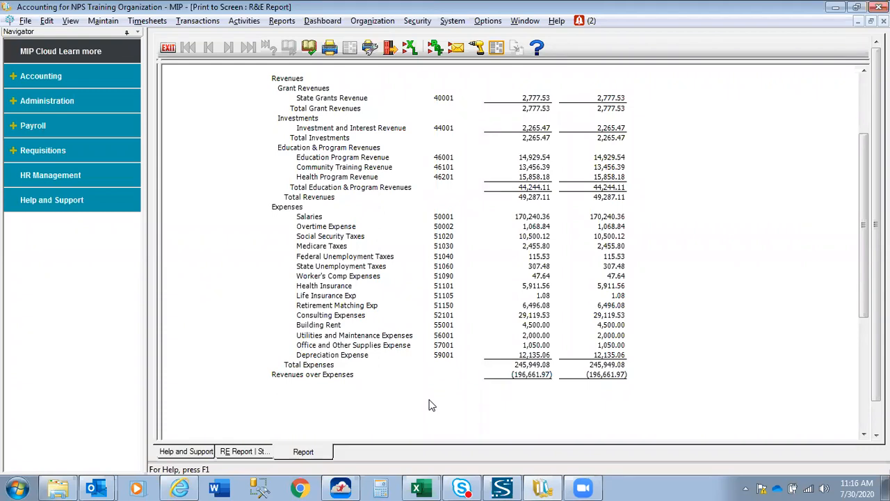
left_click_drag(862, 304, 866, 247)
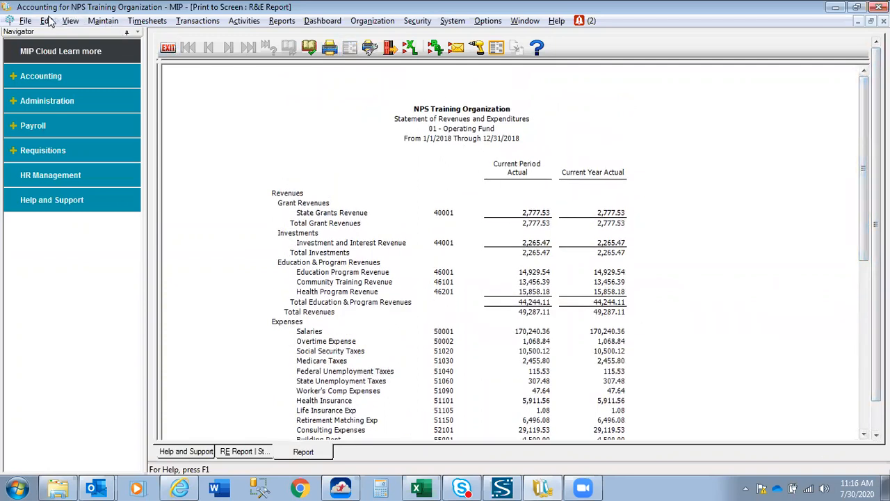
left_click(170, 50)
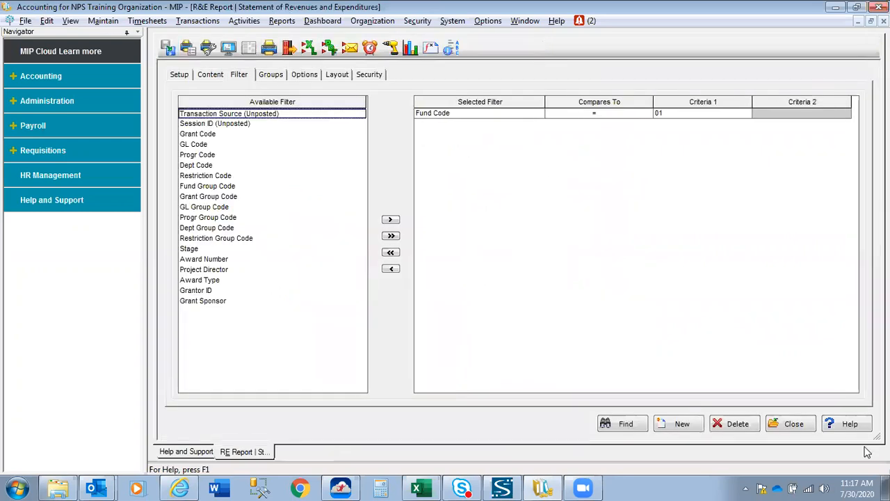
left_click(790, 425)
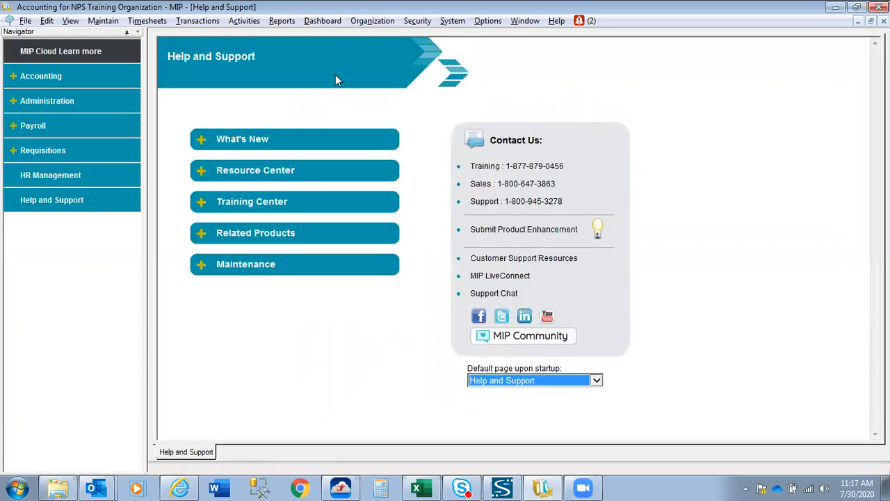
- Open the Normal Trial Balance report and load the saved report TB1
left_click(287, 24)
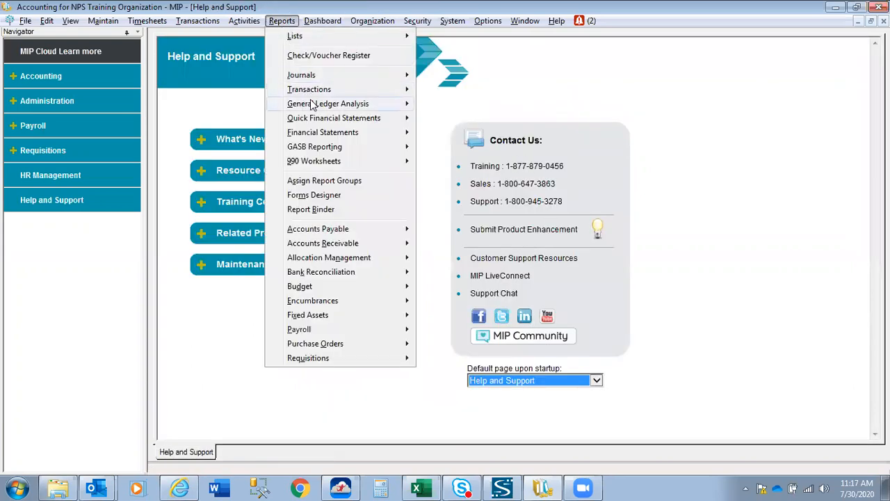
mouse_move(313, 110)
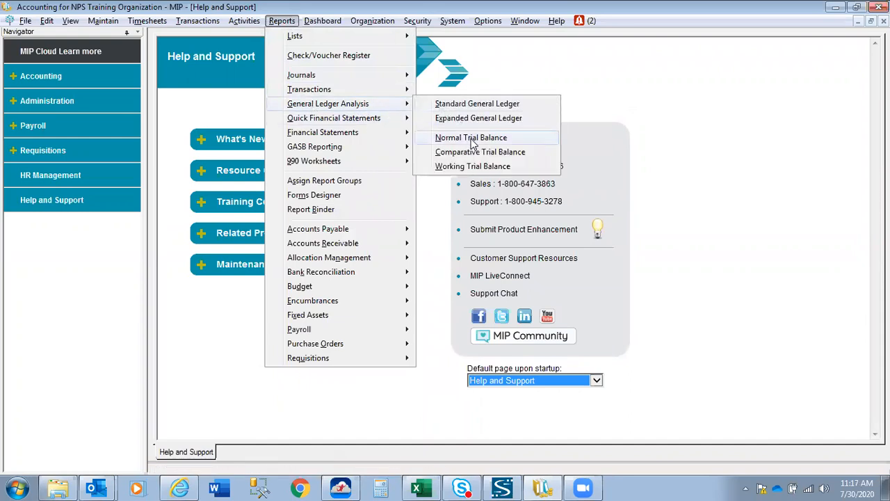
left_click(470, 137)
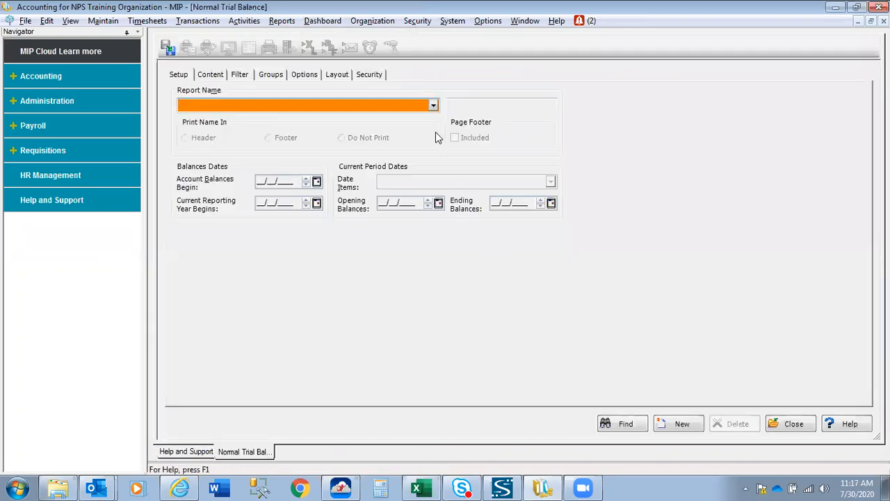
left_click(432, 105)
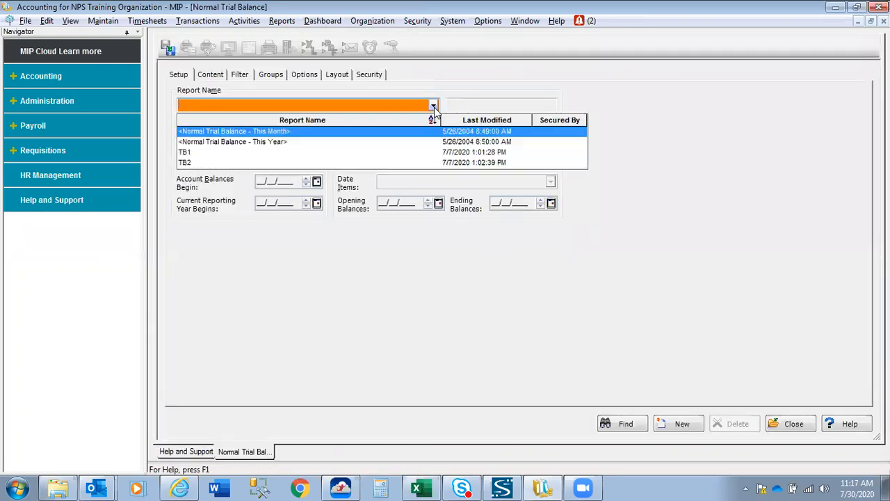
left_click(369, 153)
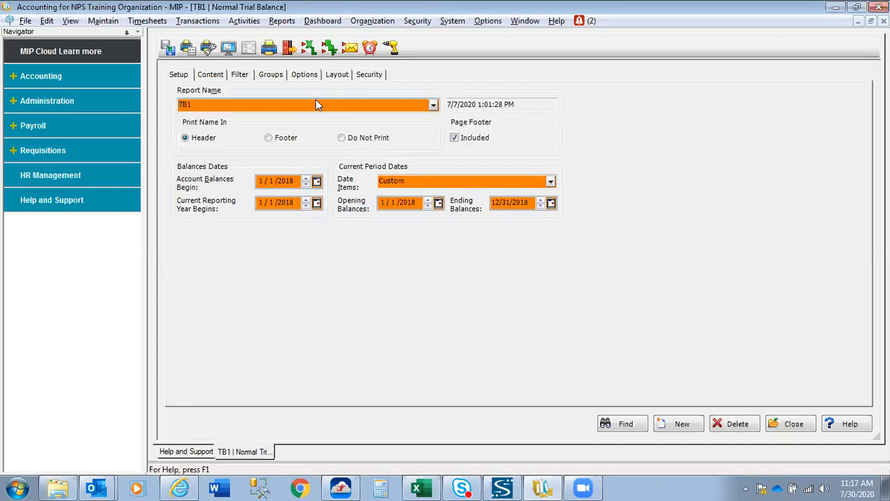
- Check TB1's filter and preview the report on screen down to the report difference, closing both the preview and the report
left_click(239, 75)
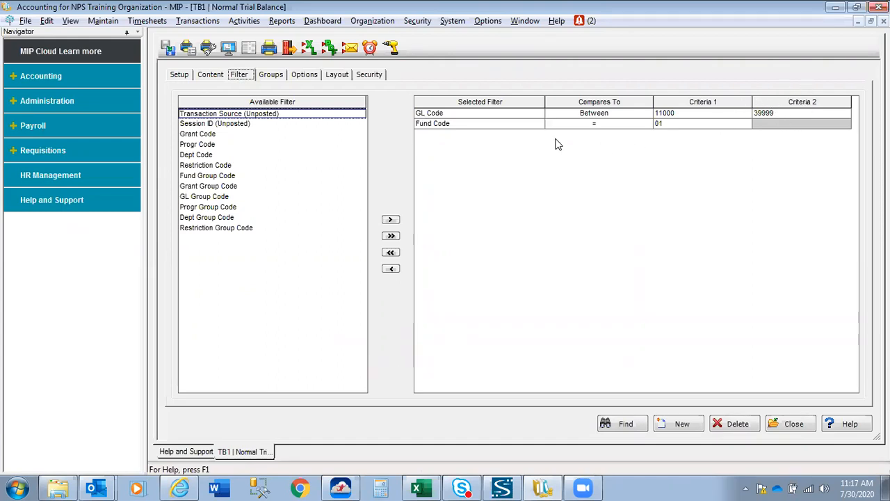
left_click(229, 48)
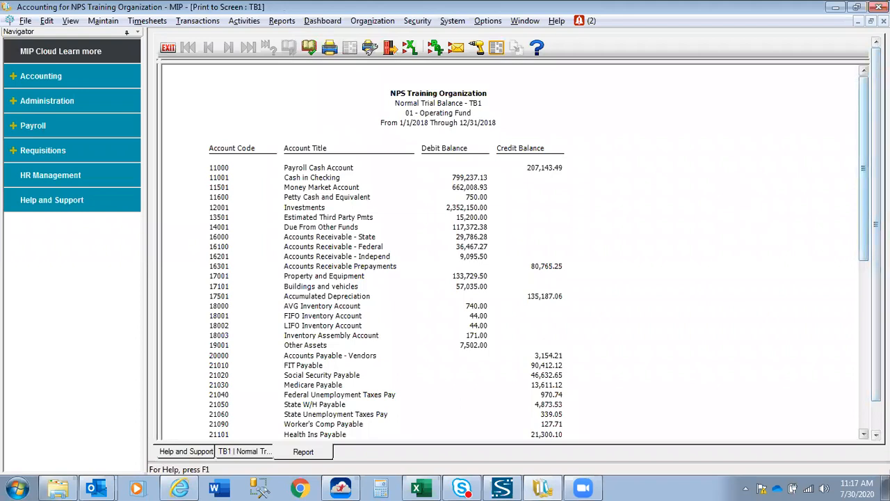
scroll(846, 253, "down", 6)
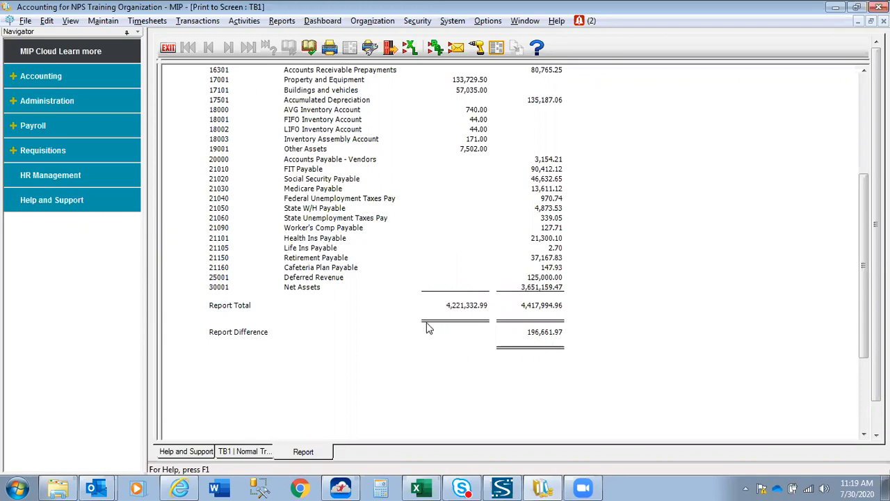
left_click(167, 47)
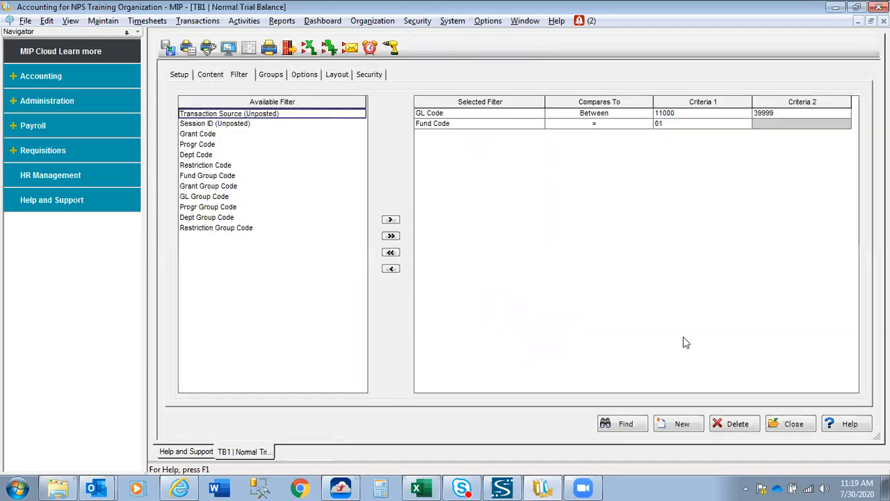
left_click(793, 423)
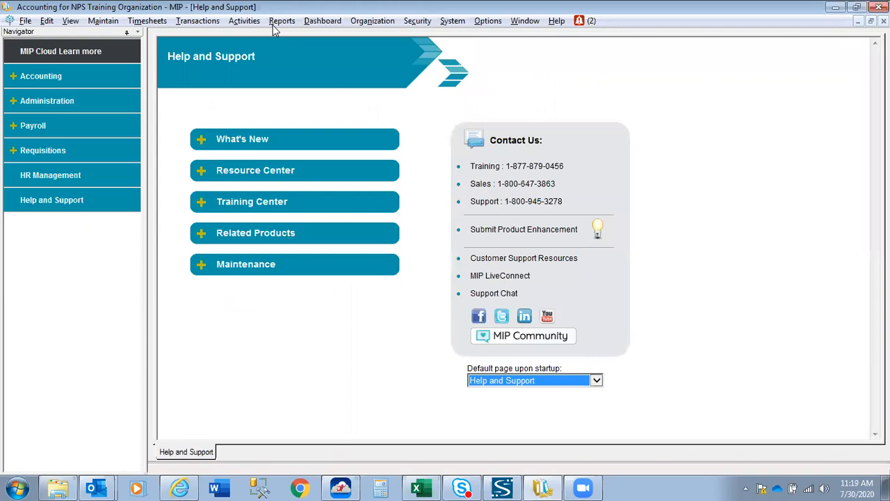
- Reopen the Normal Trial Balance report and load the saved report TB2
left_click(281, 21)
mouse_move(328, 104)
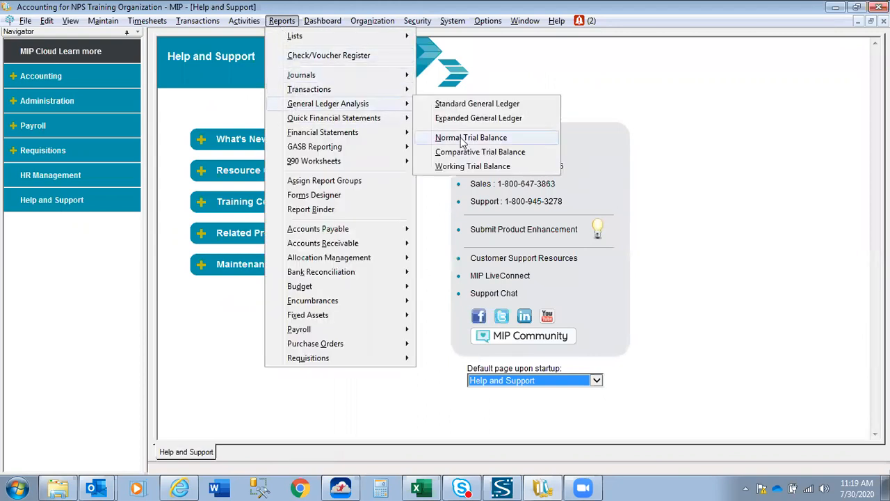
left_click(475, 139)
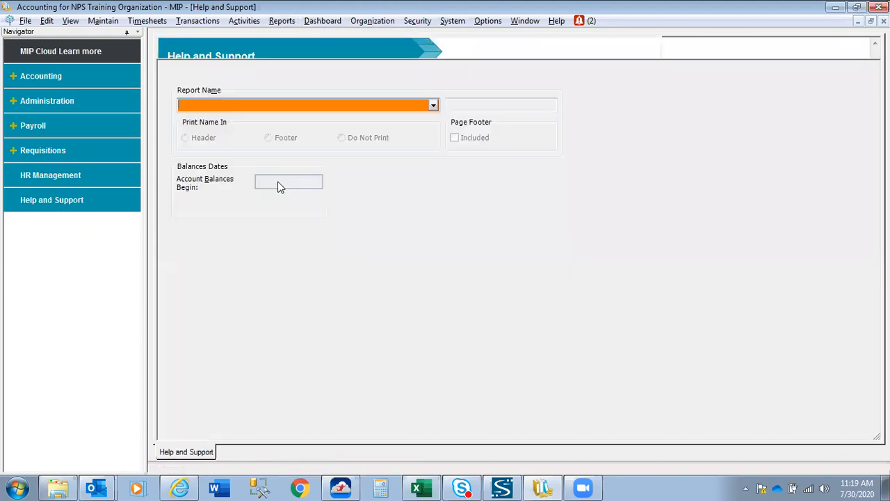
left_click(433, 105)
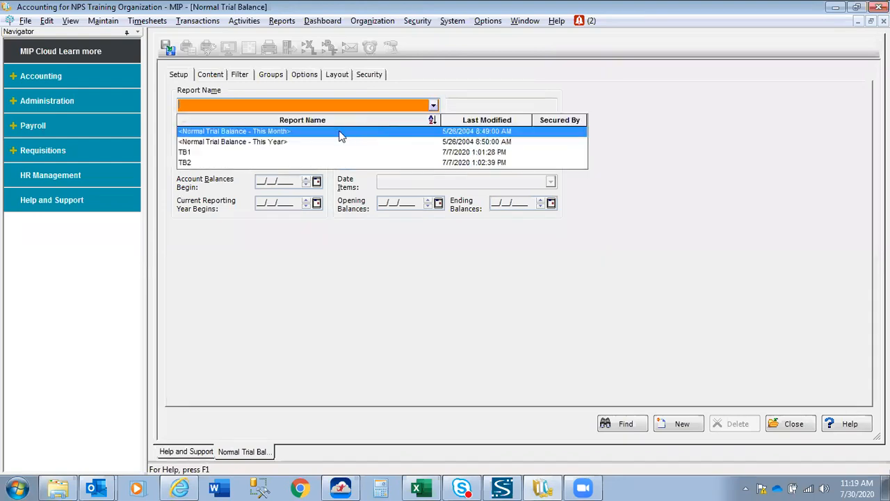
left_click(322, 162)
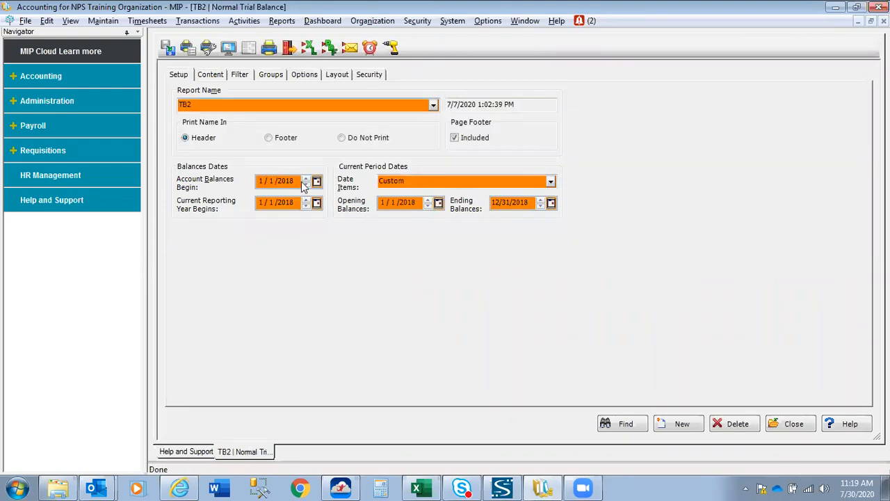
- Check TB2's filter and preview the report on screen, closing the preview after reviewing the report difference
left_click(241, 75)
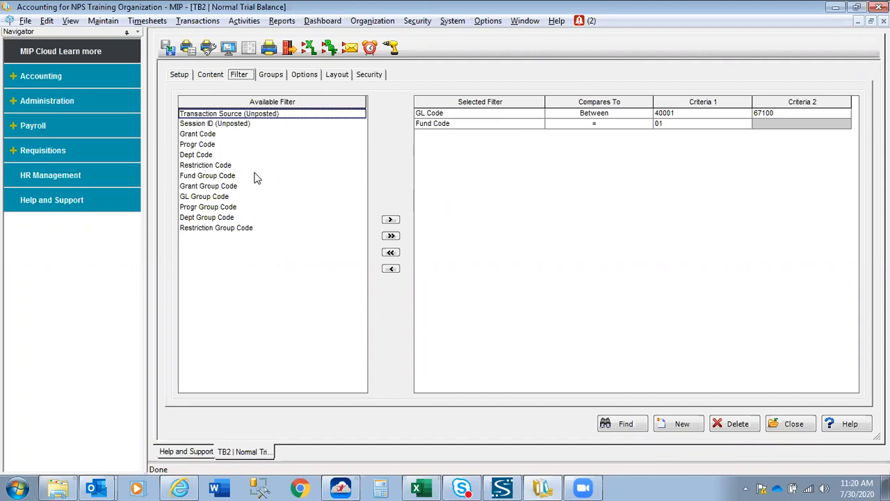
left_click(228, 46)
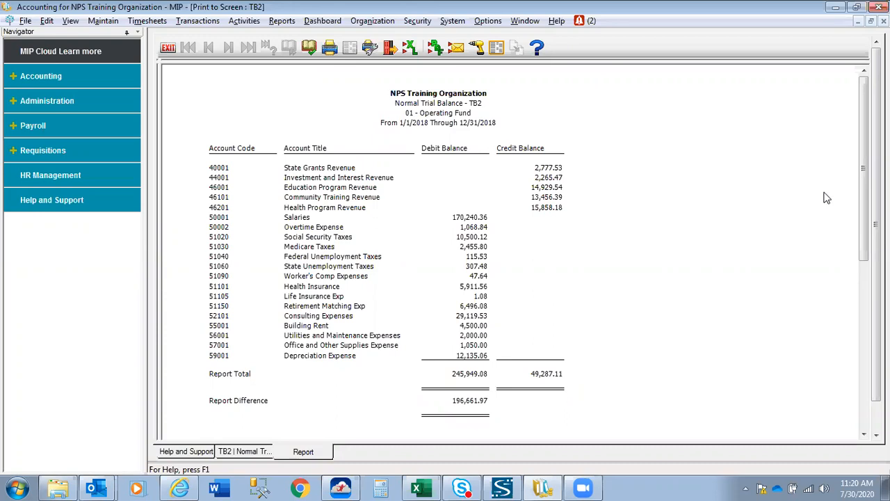
left_click(167, 48)
- Remove the GL Code filter from TB2 and preview the trial balance on screen for fund 01 only
left_click(454, 114)
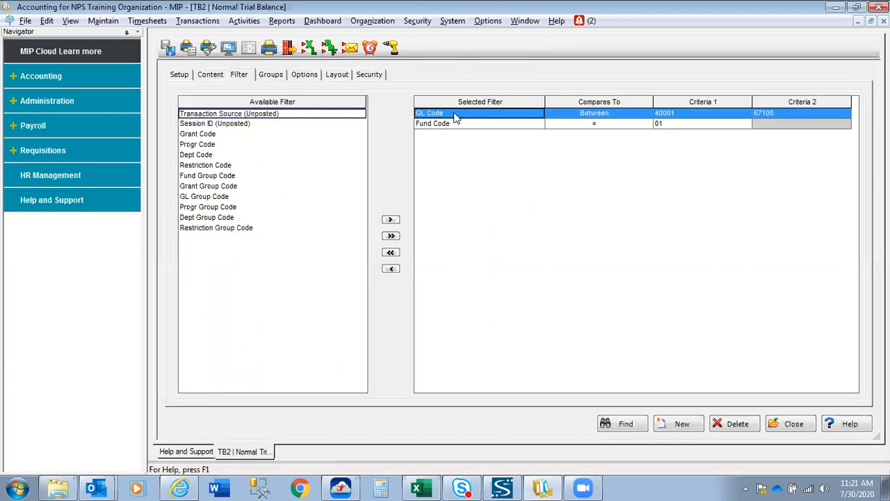
left_click(390, 268)
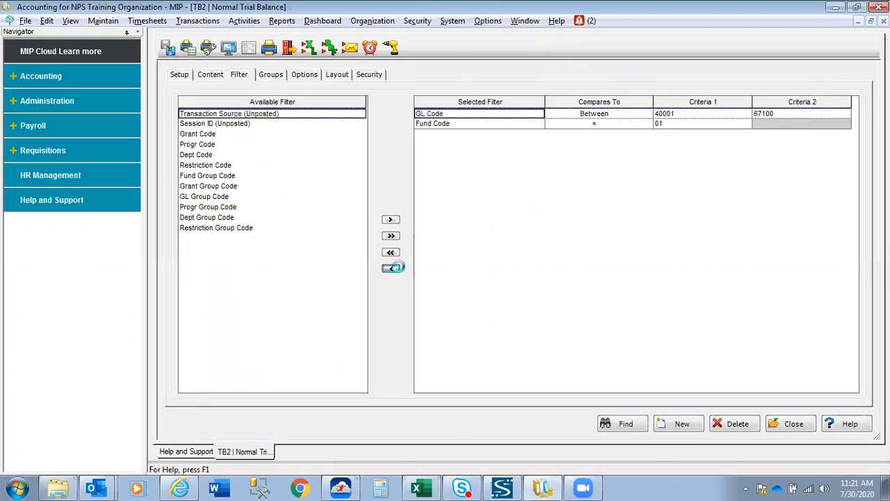
left_click(228, 47)
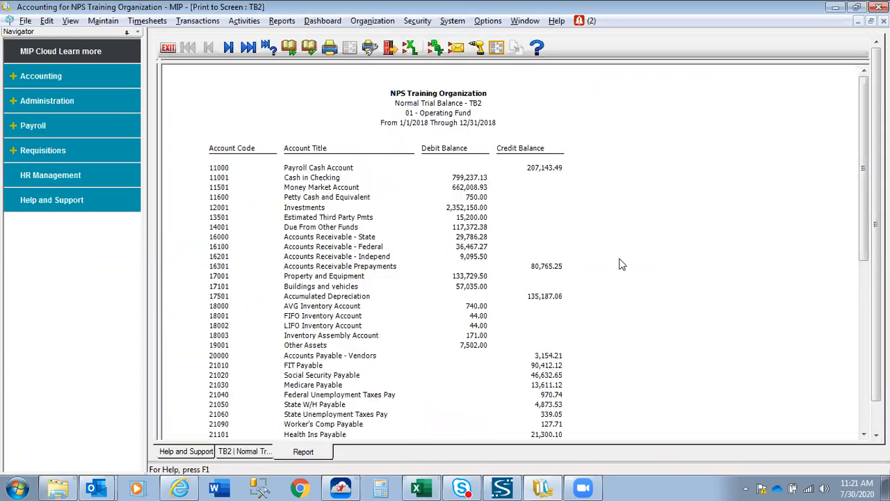
- Review the unfiltered trial balance down to the report total, and close the preview and TB2 without saving changes
scroll(845, 328, "down", 5)
scroll(846, 329, "down", 5)
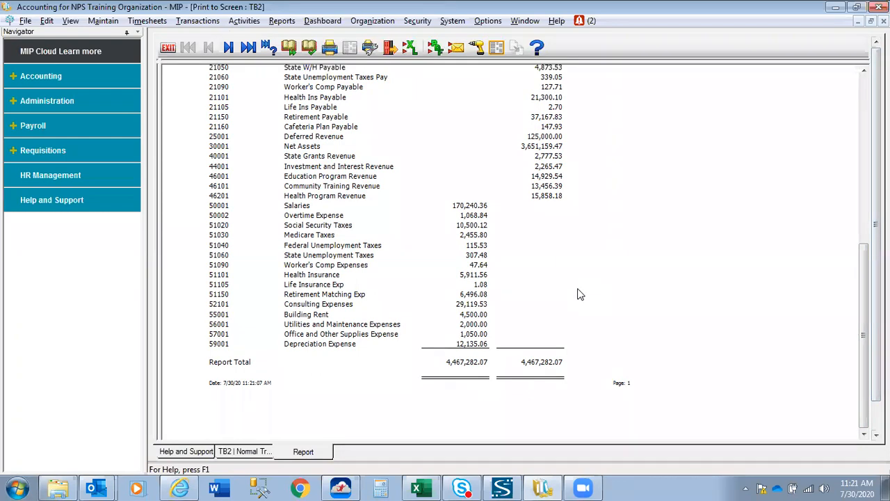
left_click_drag(867, 401, 814, 248)
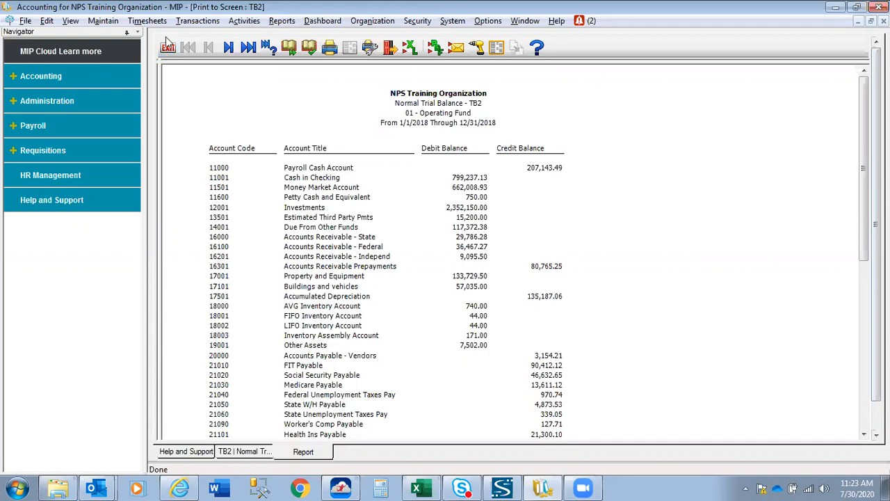
left_click(168, 46)
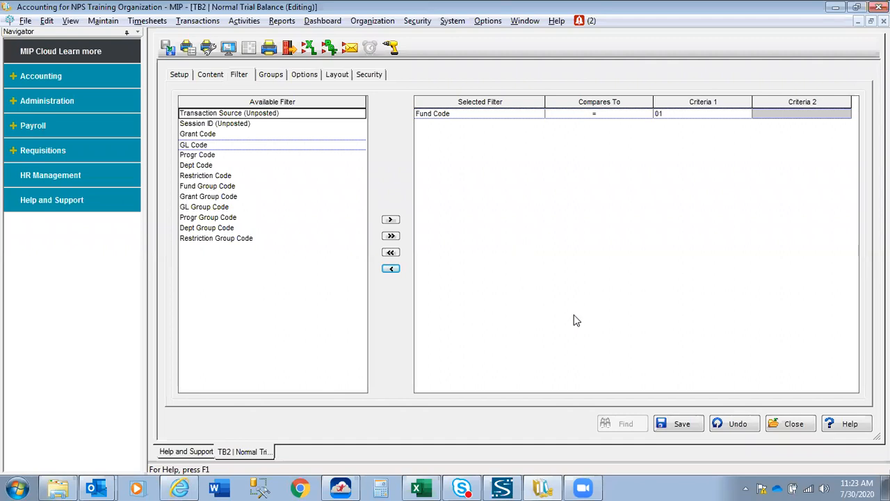
left_click(794, 426)
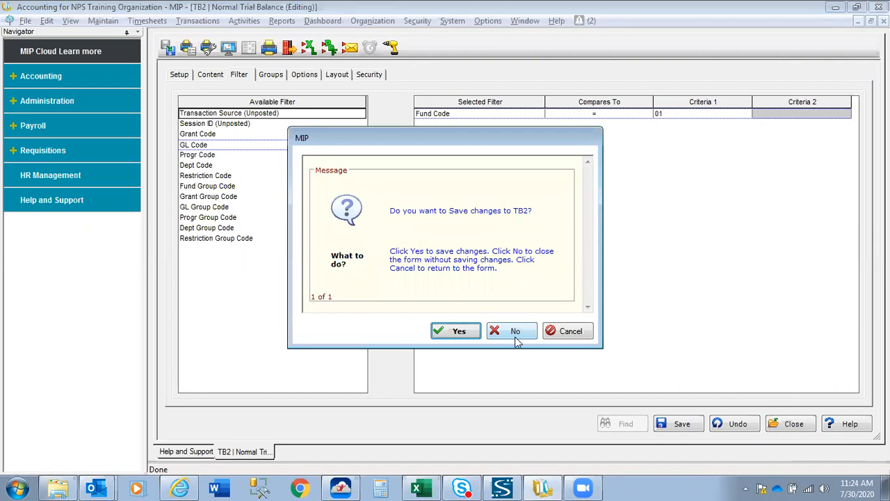
left_click(518, 332)
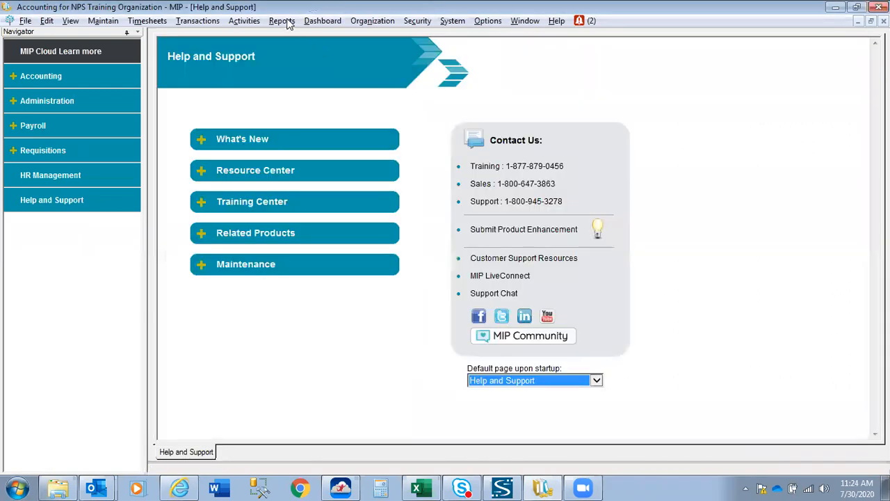
- Open the Balance Sheet report from the financial statements and load the saved report Balance sheet
left_click(289, 22)
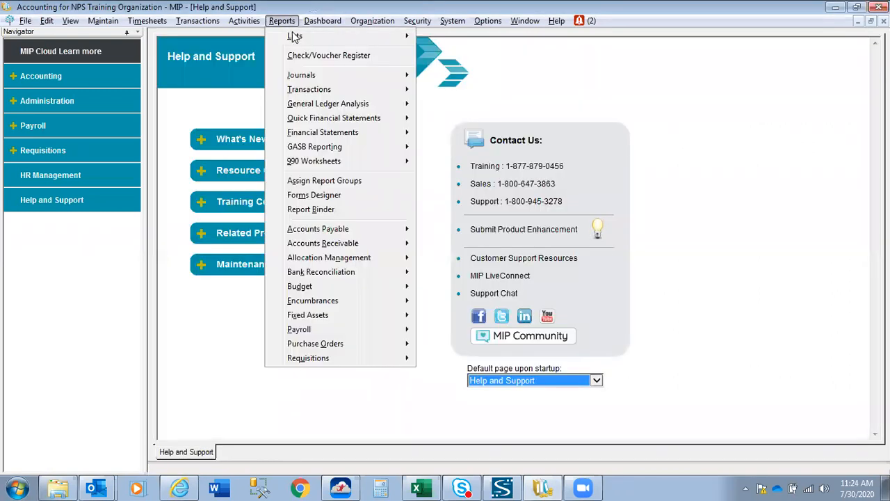
mouse_move(318, 136)
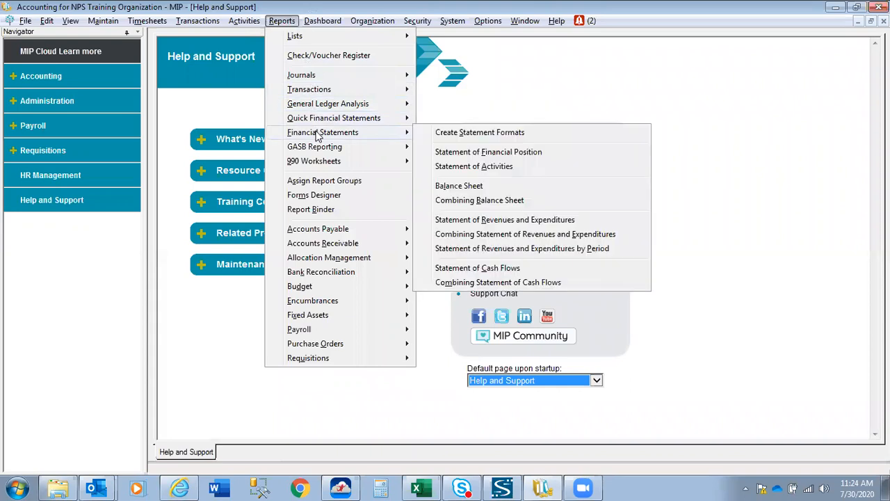
left_click(473, 187)
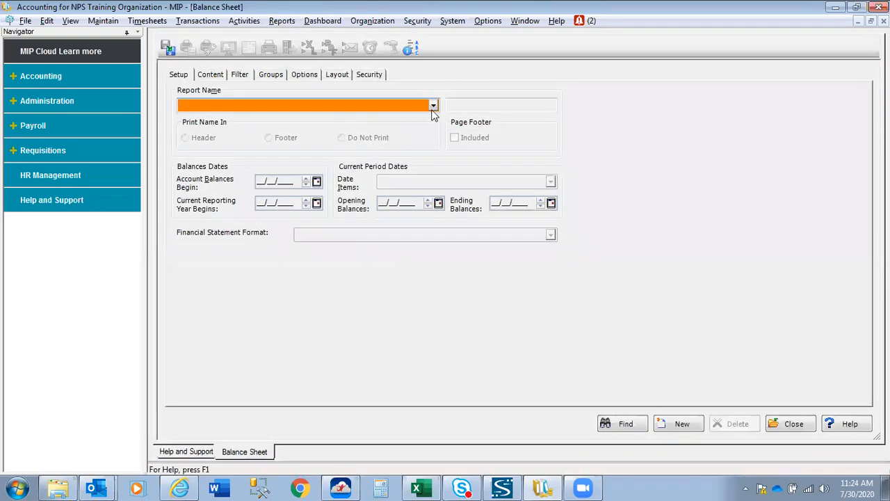
left_click(432, 105)
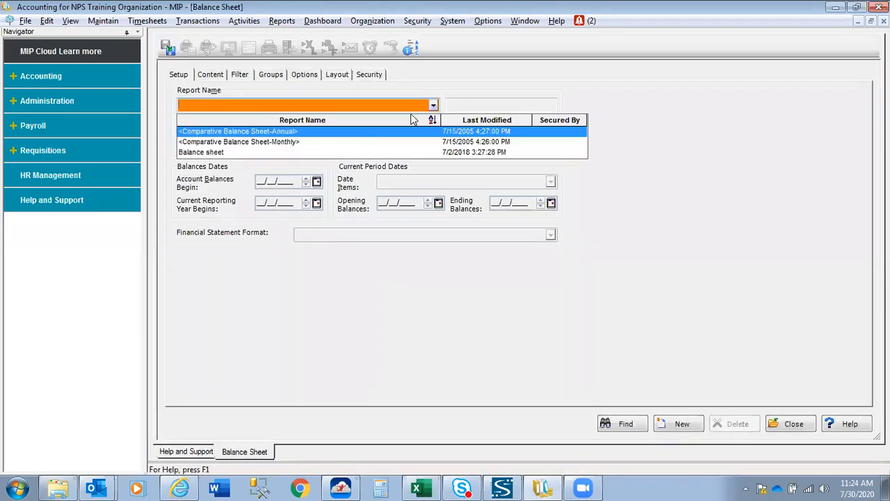
left_click(325, 152)
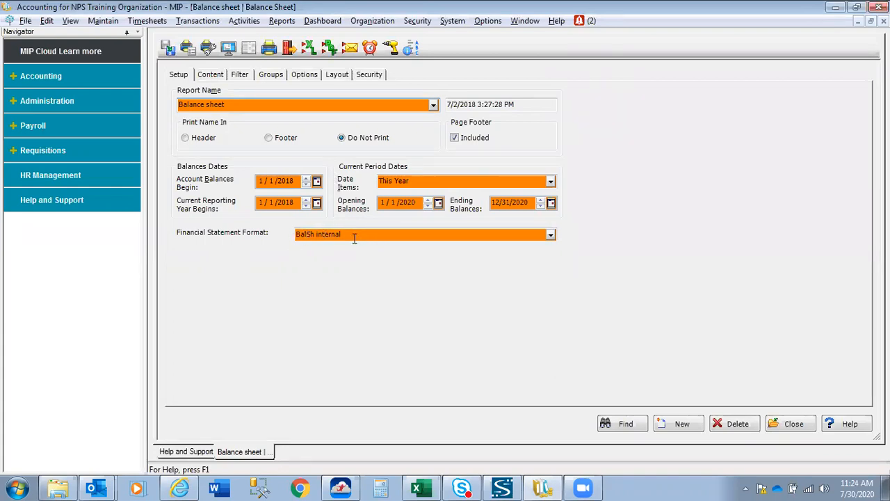
- Open the BalSh internal statement format and expand Assets, Liabilities and Equity in its outline
left_click(411, 47)
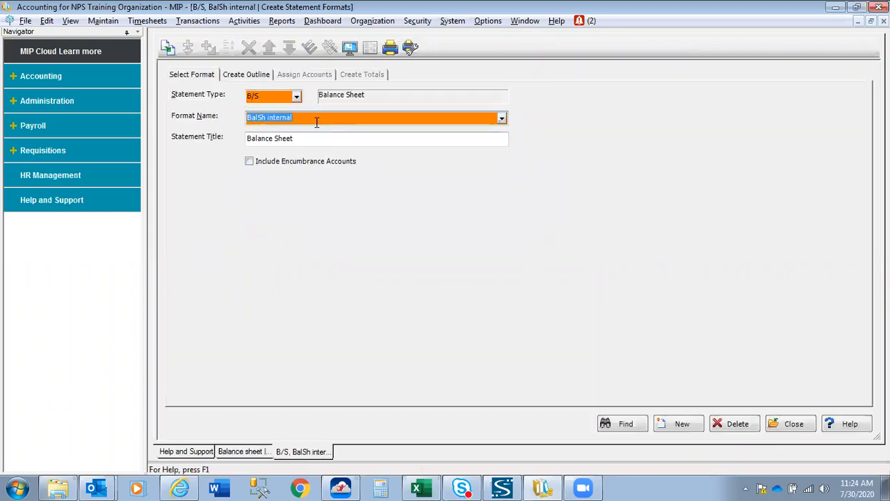
left_click(261, 76)
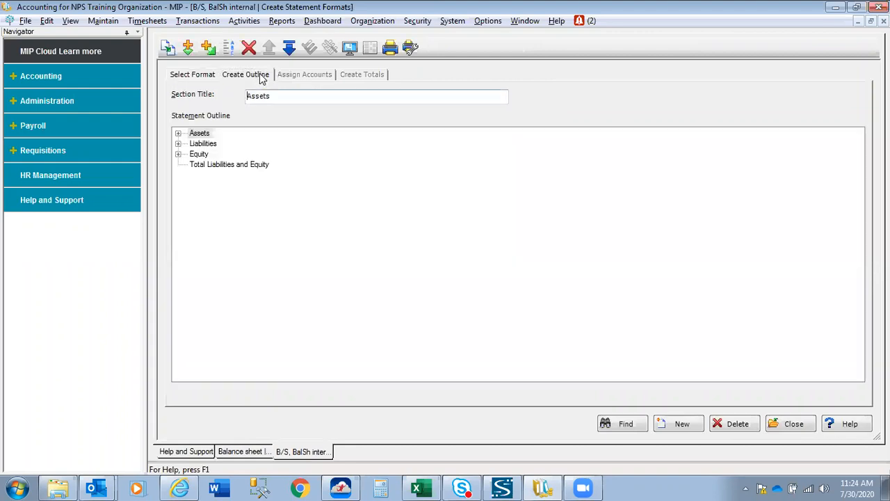
left_click(178, 133)
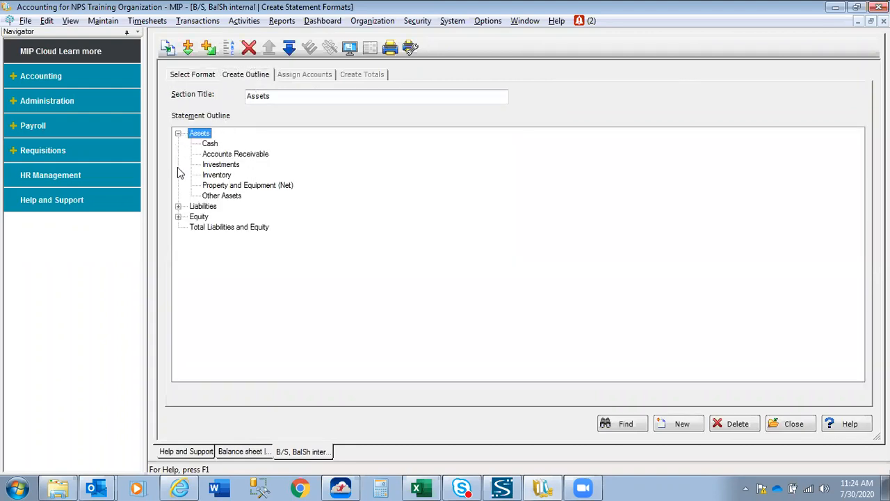
left_click(178, 206)
left_click(178, 258)
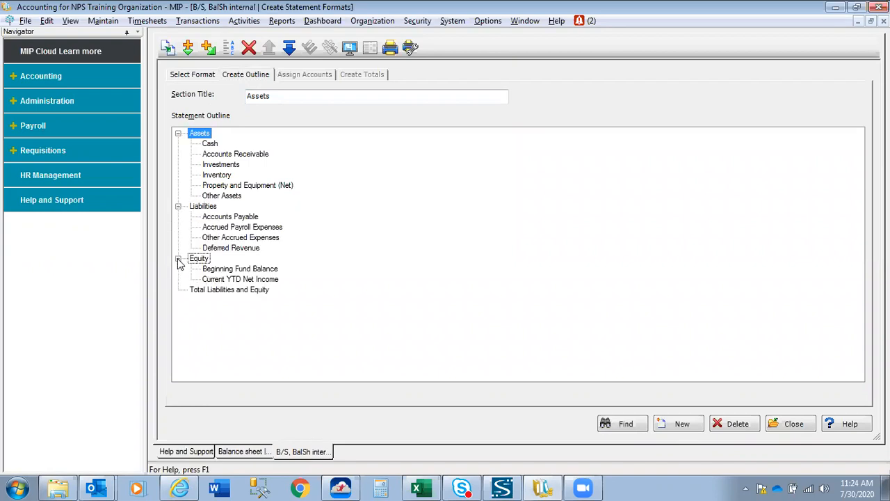
- Check which GL accounts are assigned to the Cash section and return to the statement outline
left_click(210, 144)
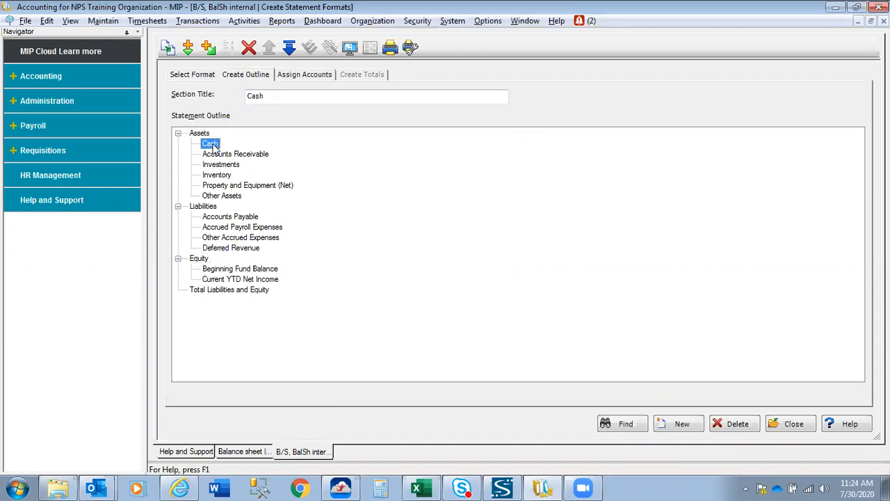
left_click(302, 75)
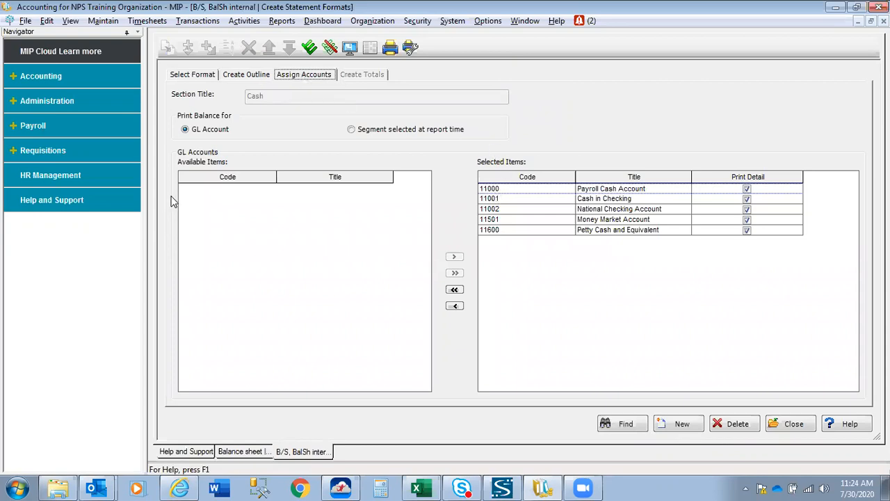
left_click(231, 233)
left_click(247, 77)
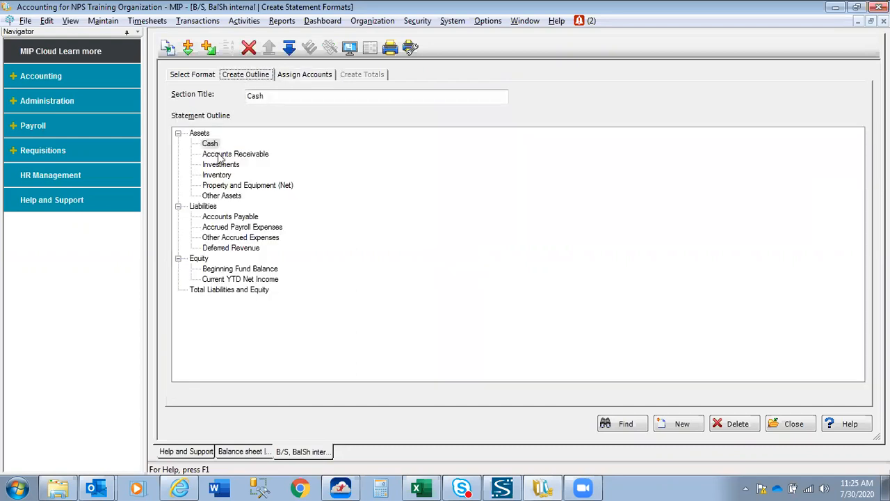
- Check the GL accounts assigned to the Deferred Revenue section, and close both the statement format and the balance sheet report
left_click(218, 155)
left_click(226, 238)
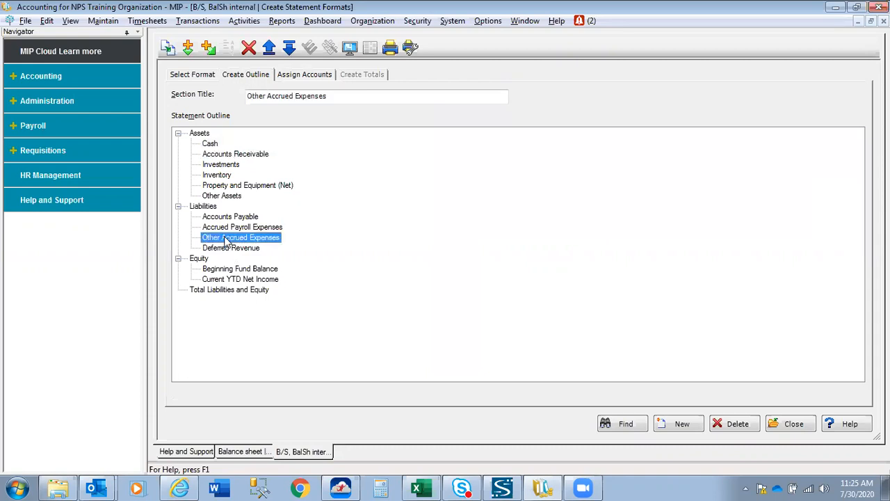
left_click(233, 281)
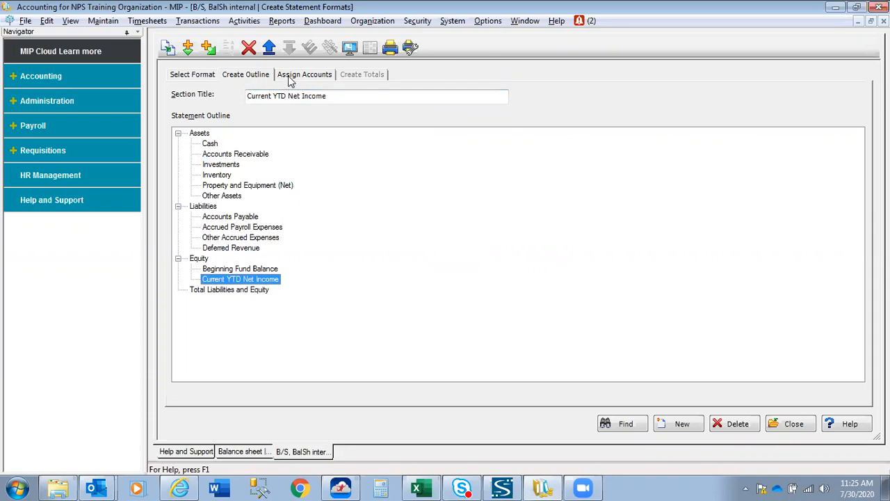
left_click(250, 247)
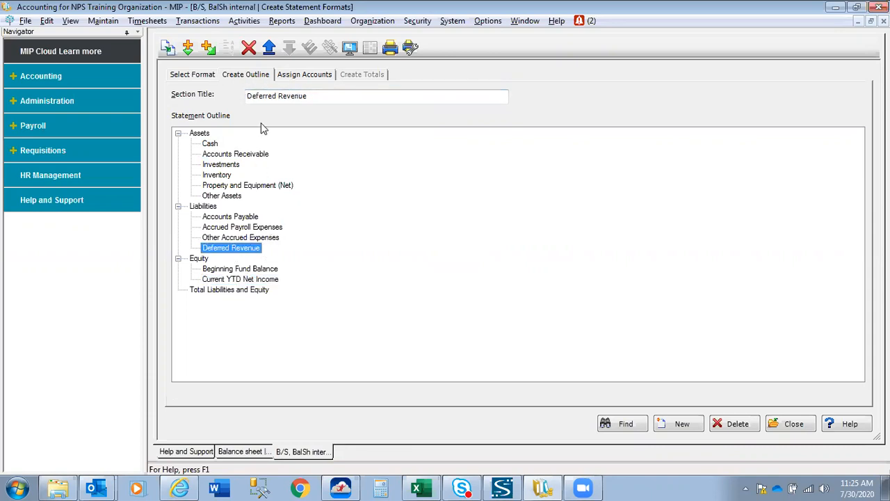
left_click(305, 75)
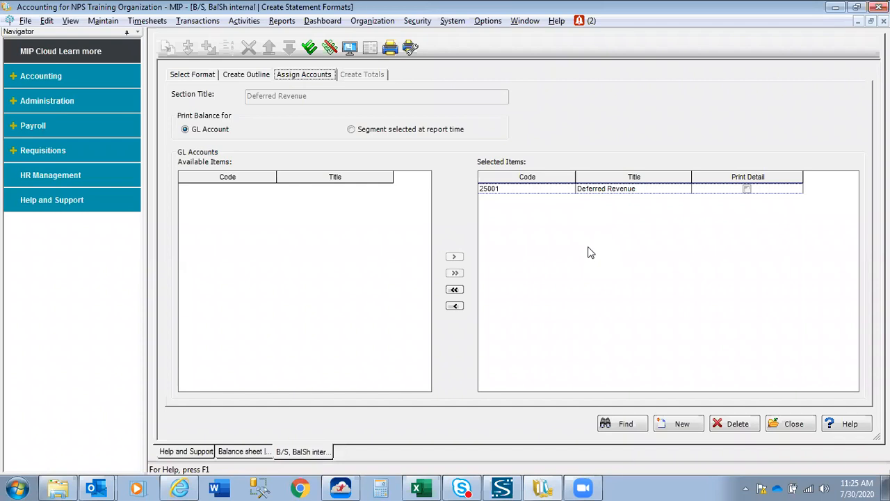
left_click(256, 74)
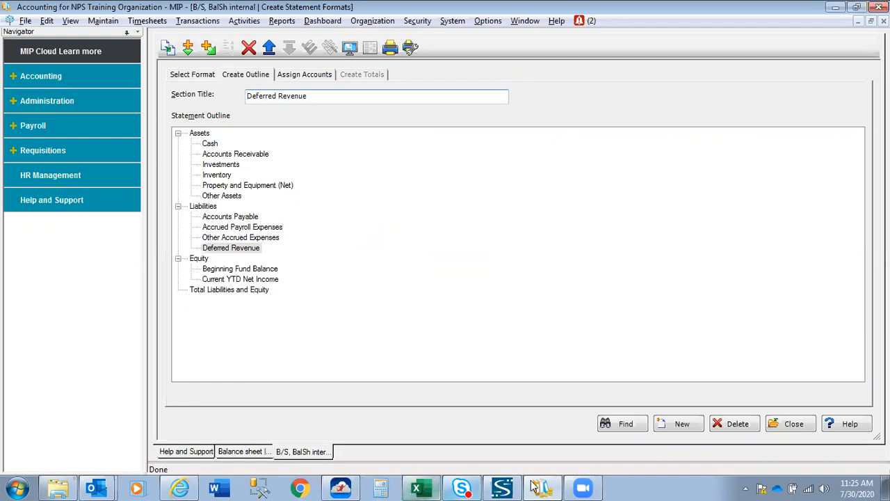
left_click(793, 424)
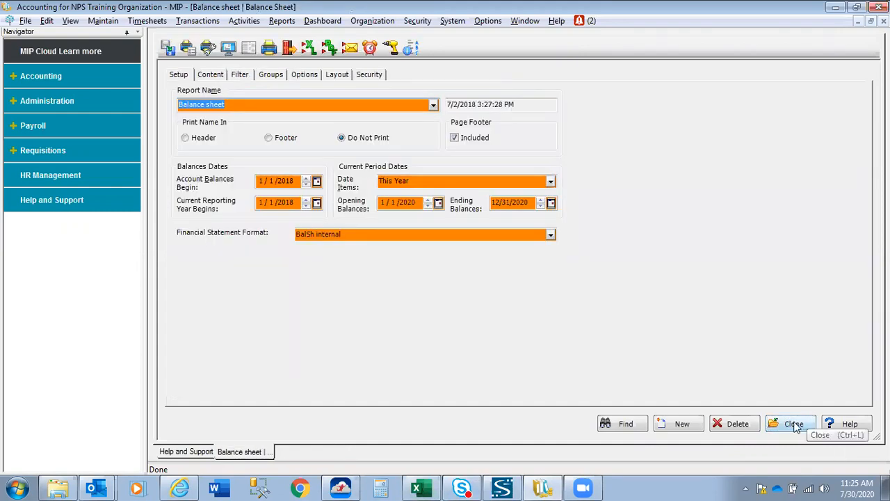
left_click(795, 425)
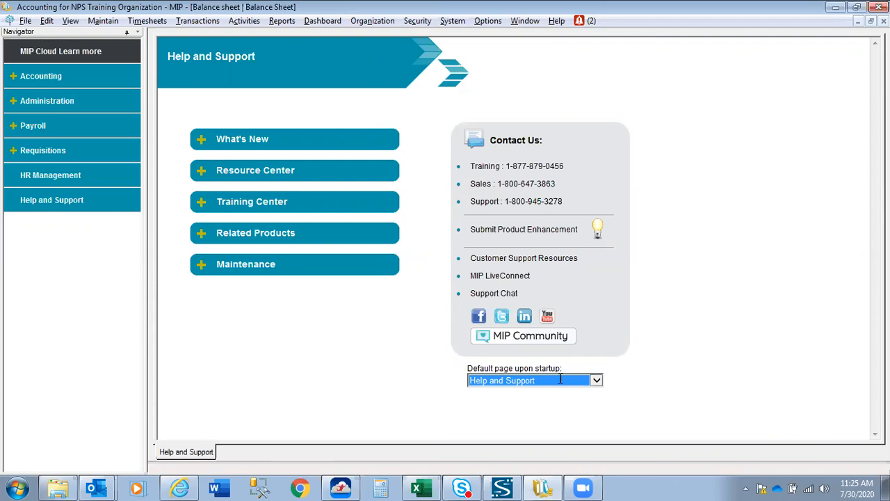
- Review the transaction entry date limits in the organization preferences and leave without making changes
left_click(380, 23)
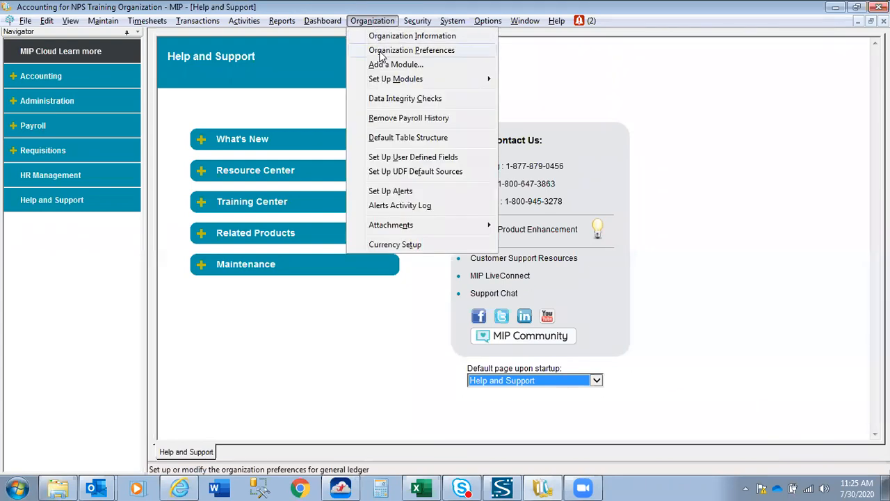
left_click(381, 52)
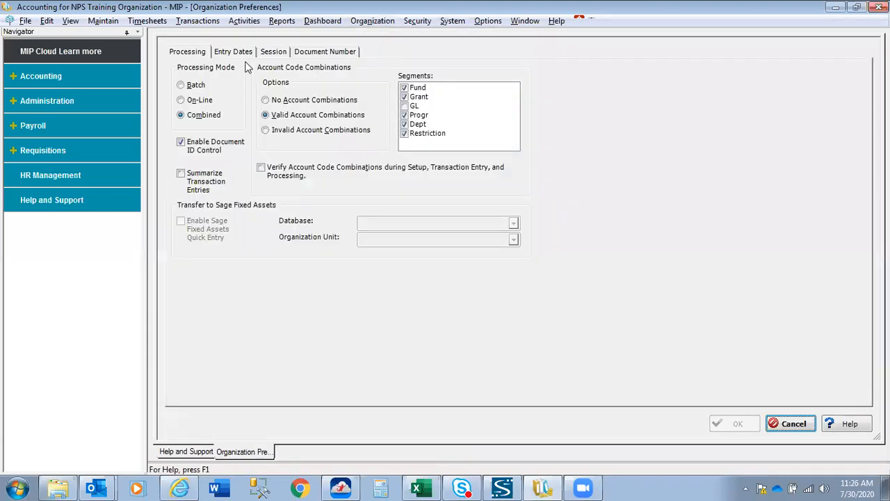
left_click(239, 51)
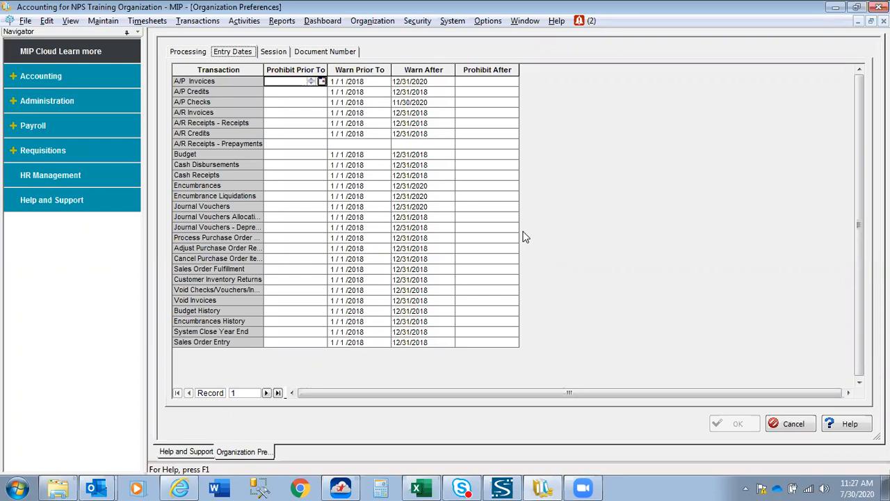
left_click(793, 426)
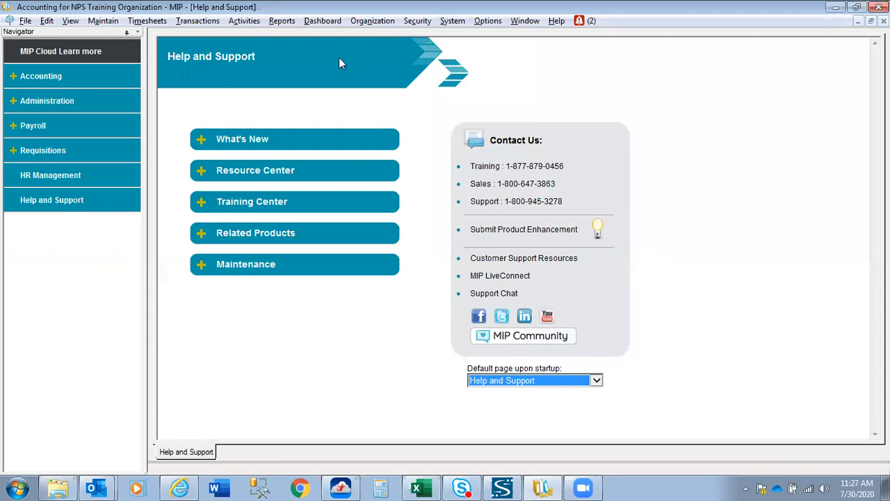
- Submit the fiscal year ending 12/31/2018 for closing, acknowledge the message and leave the Close Fiscal Year dialog
left_click(245, 22)
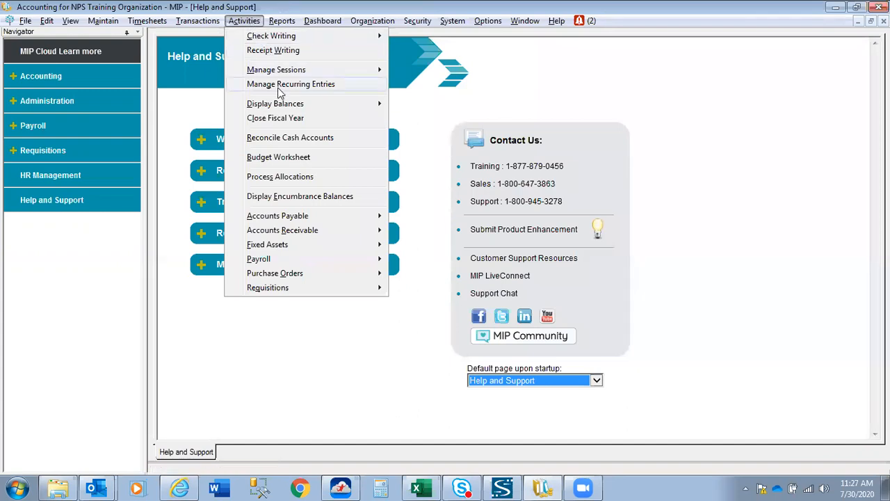
left_click(275, 119)
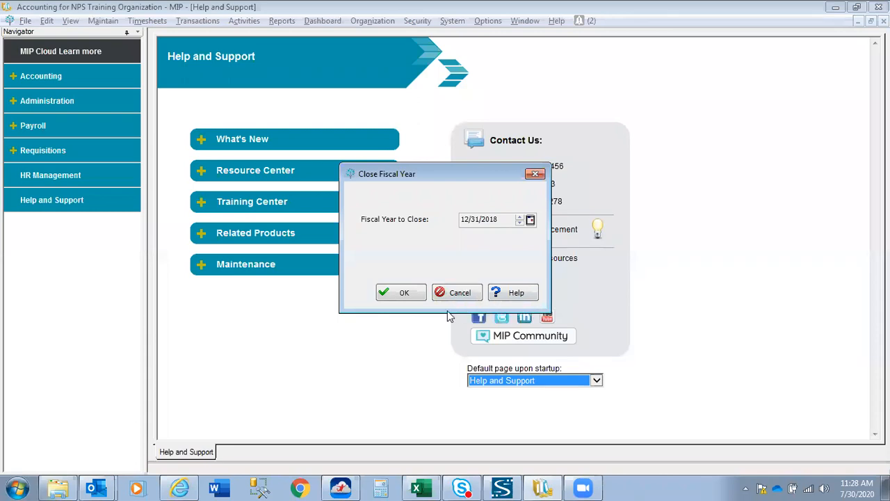
left_click(412, 295)
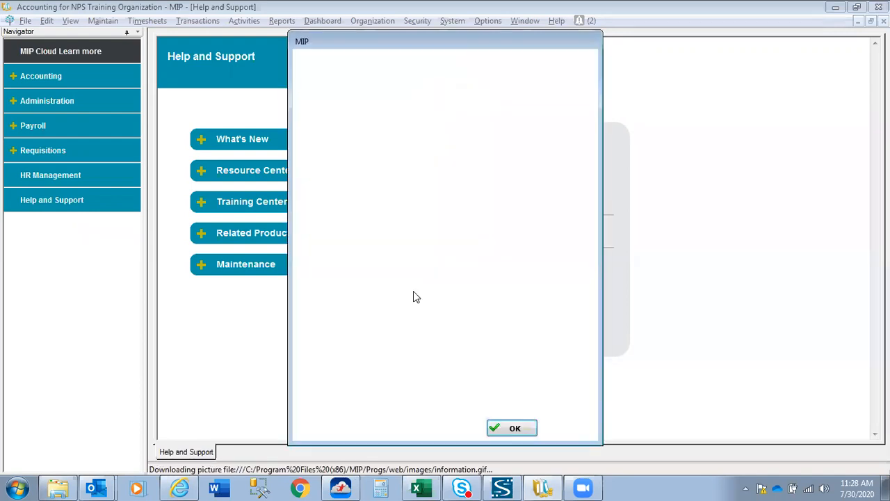
left_click(554, 431)
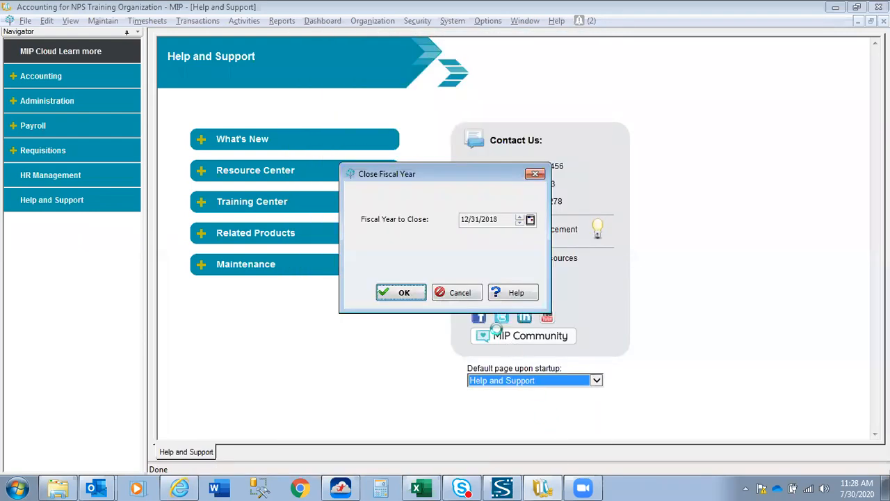
left_click(470, 295)
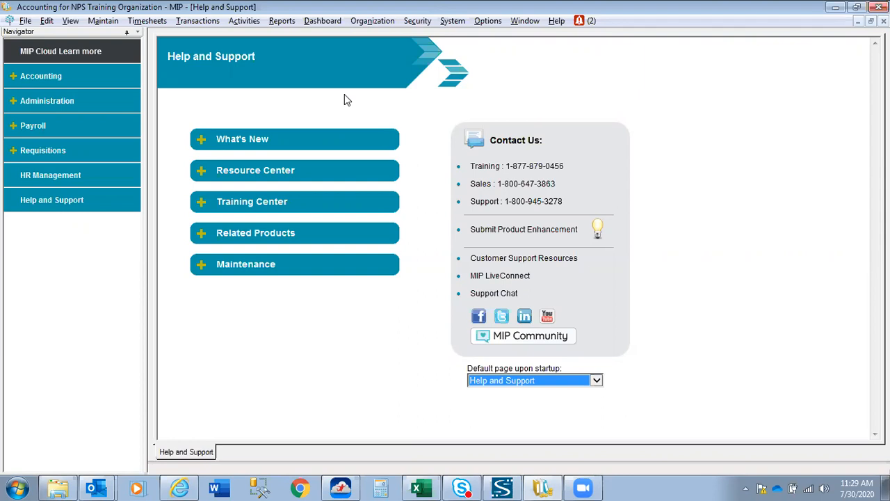
- Open the Posted after Fiscal Year Close report from the posted general ledger transactions and review its date filters
left_click(283, 23)
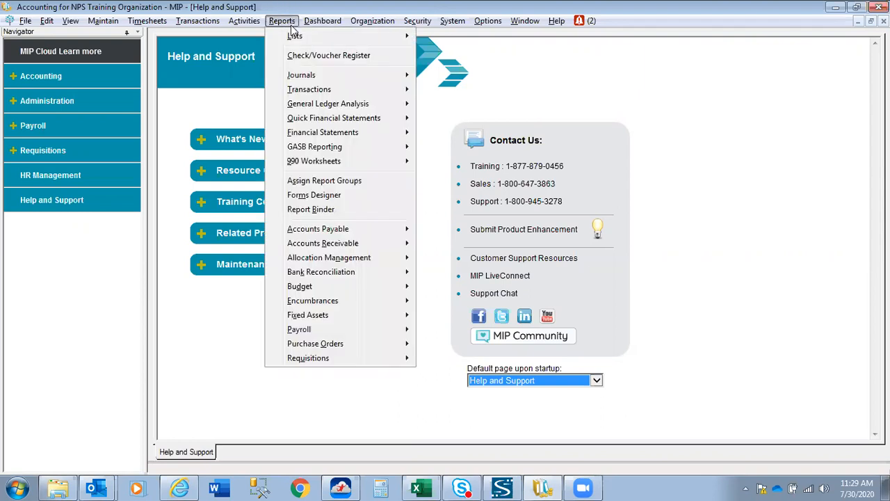
mouse_move(310, 106)
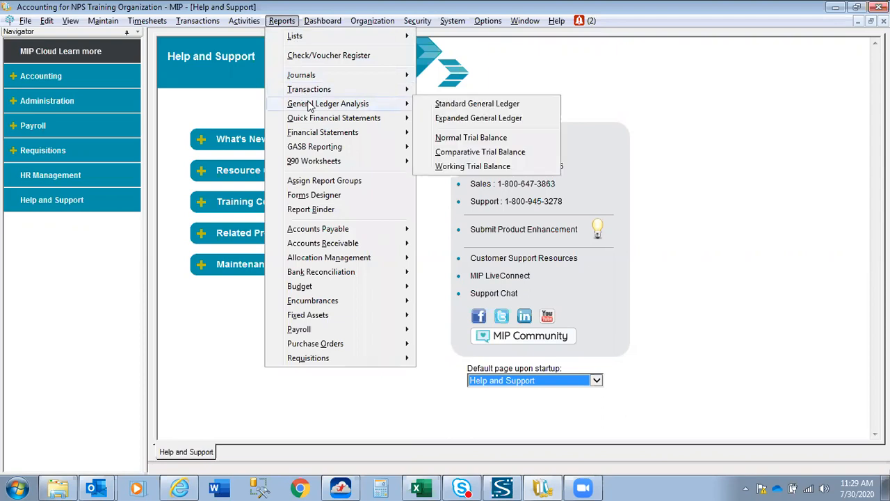
mouse_move(309, 90)
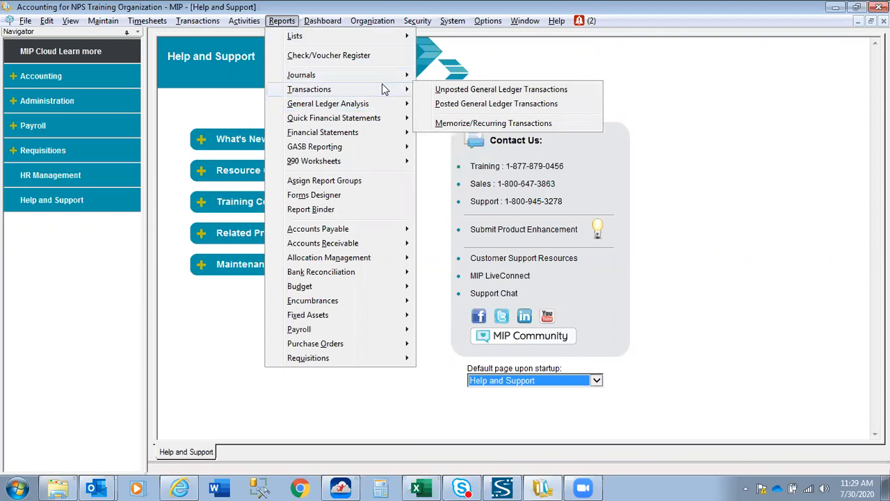
left_click(440, 104)
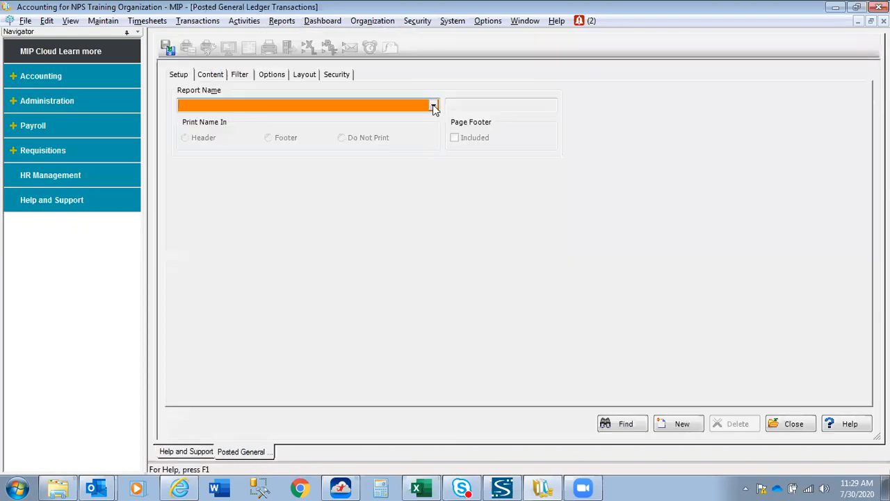
left_click(432, 105)
scroll(463, 193, "down", 1)
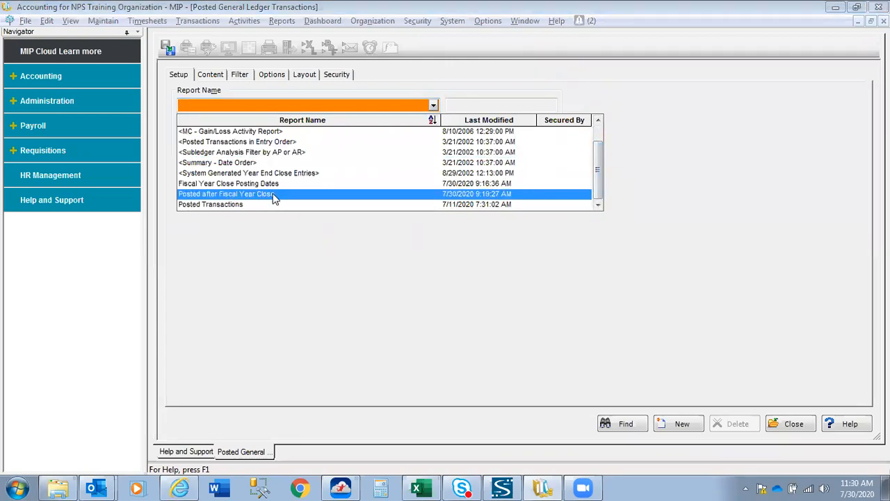
left_click(274, 194)
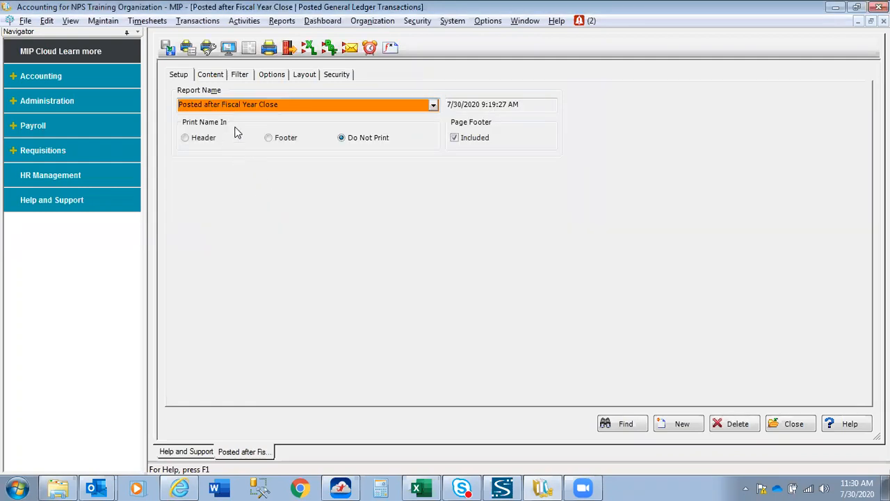
left_click(238, 74)
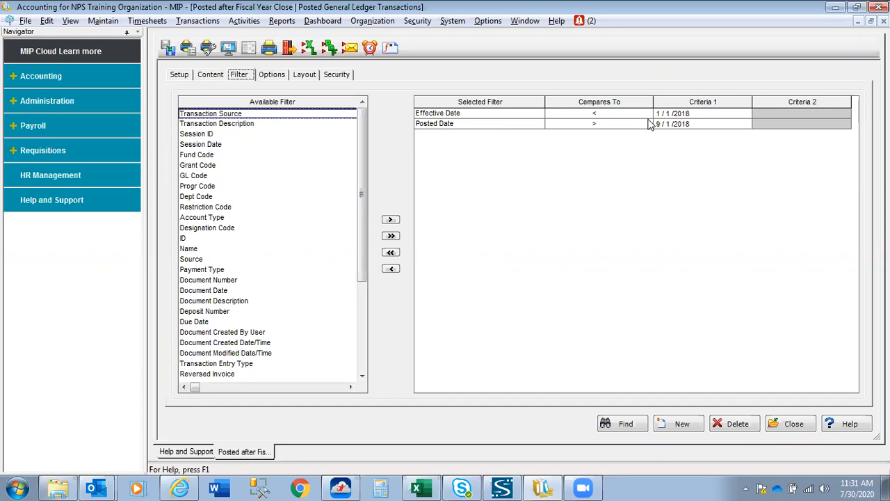
- Display the Posted after Fiscal Year Close report on screen, and close both the output and the report setup
left_click(229, 48)
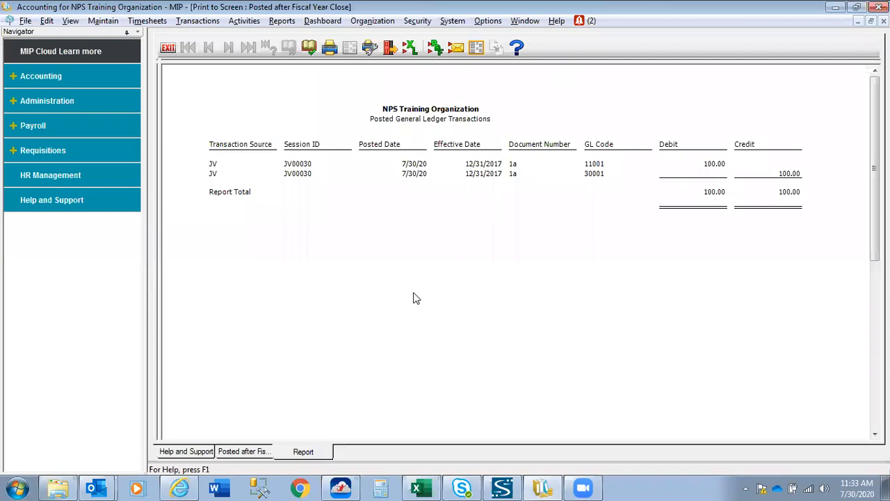
left_click(169, 50)
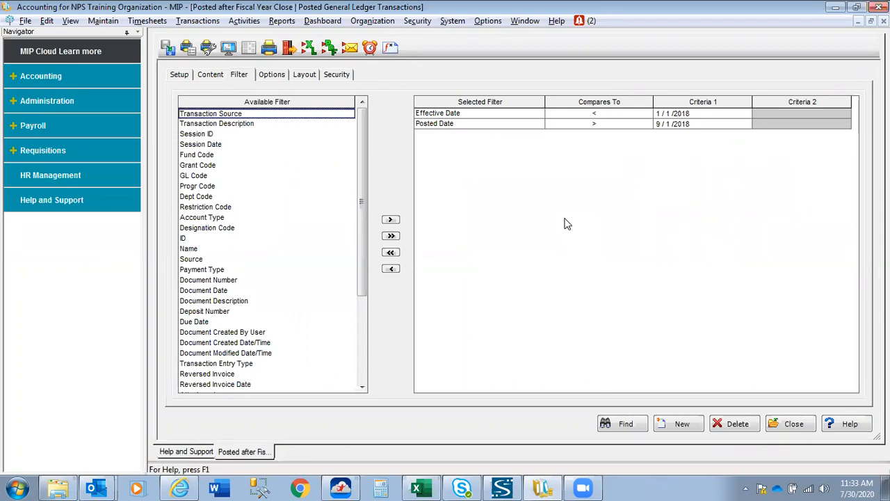
left_click(798, 424)
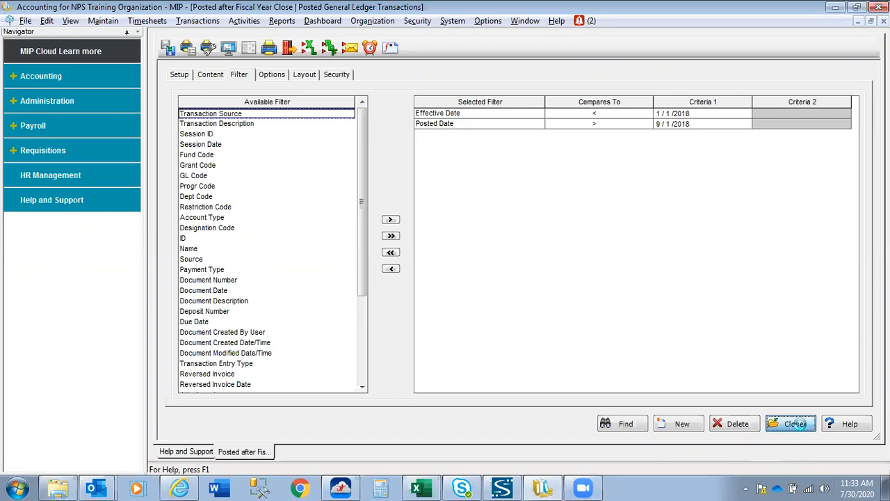